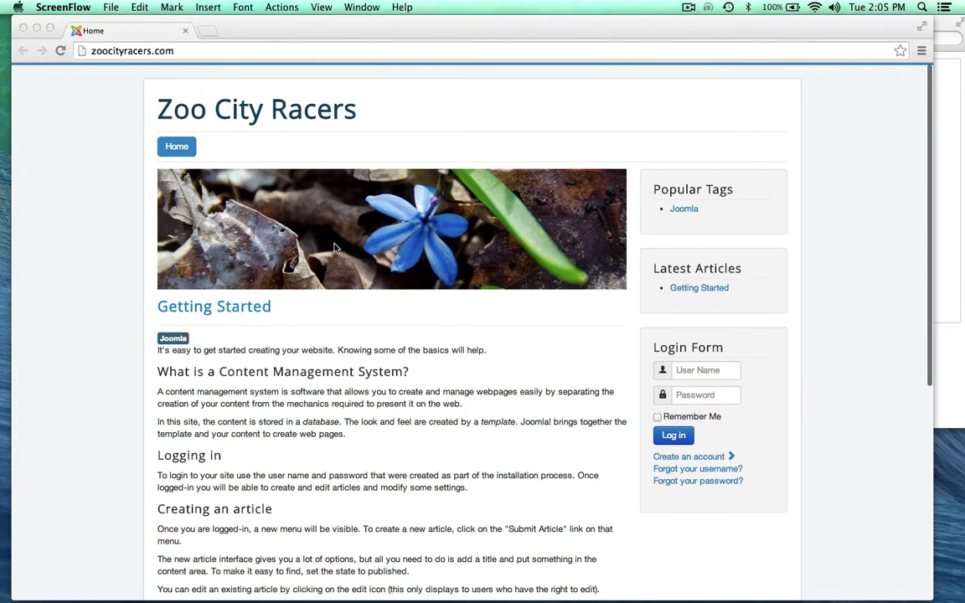
Go to the site's /administrator login page from the address bar
scroll(121, 286, down, 5)
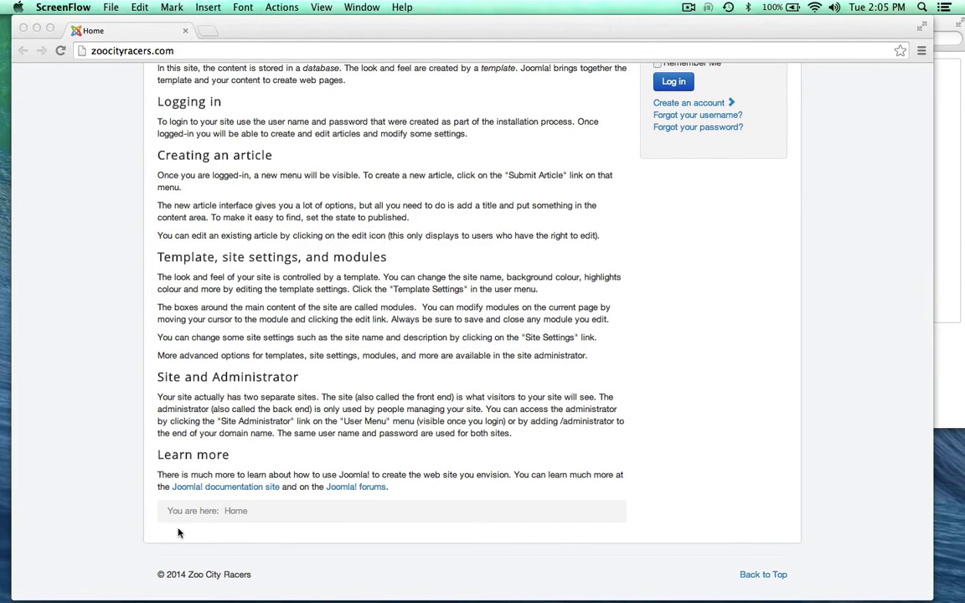
scroll(71, 465, up, 3)
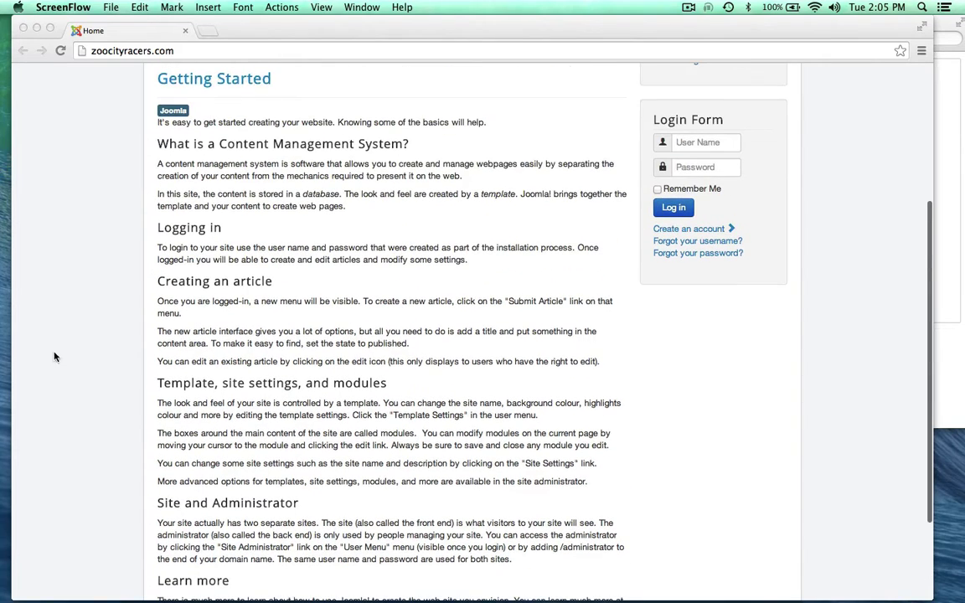
scroll(138, 277, up, 2)
scroll(149, 286, up, 2)
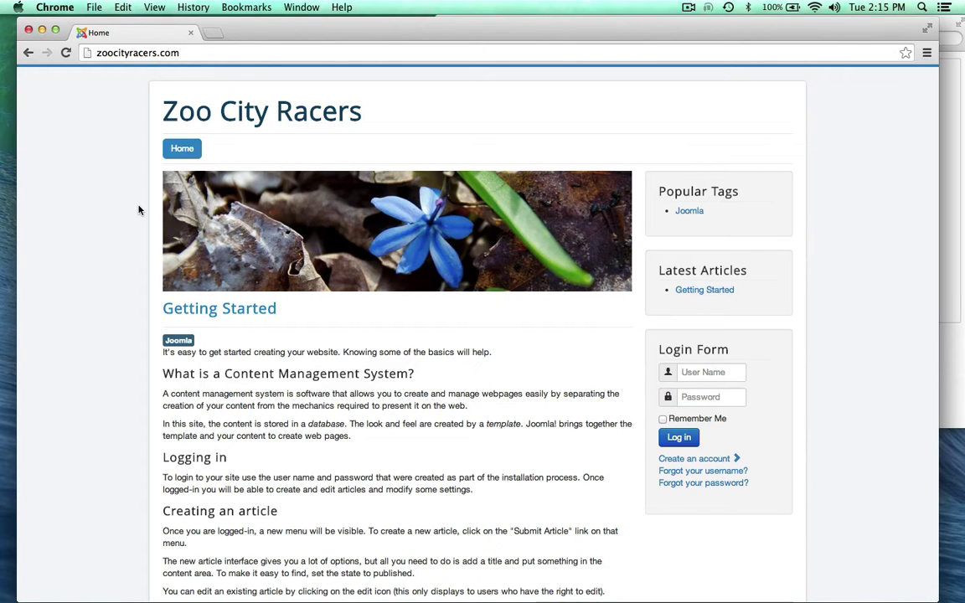
click(188, 54)
click(188, 53)
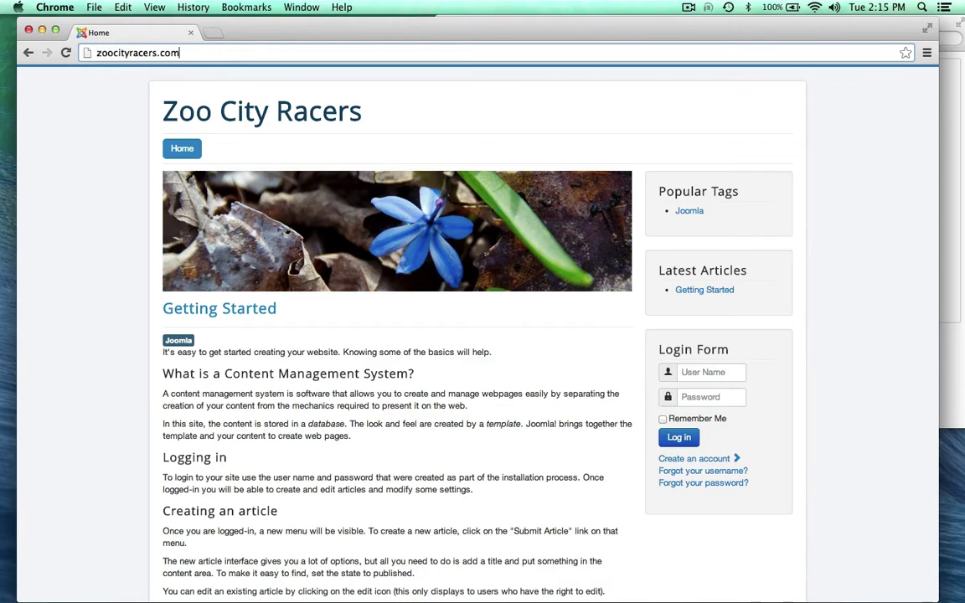
text(/)
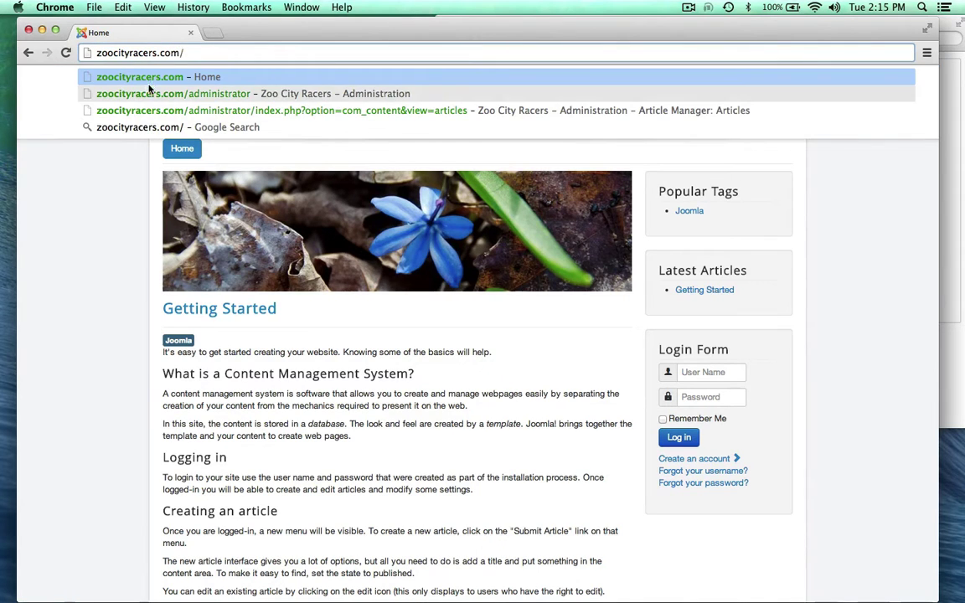
click(149, 94)
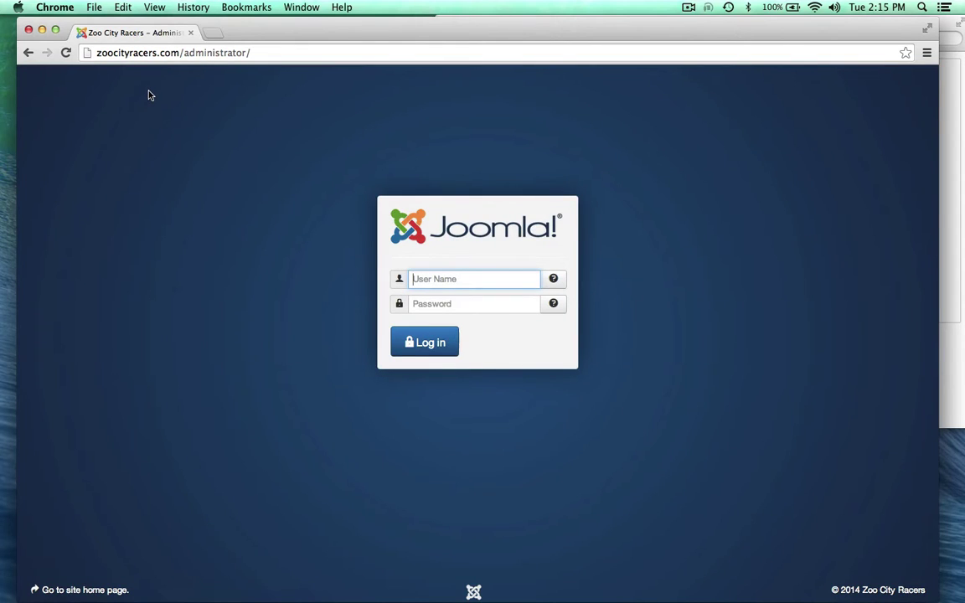
Log in with the saved administrator username and the account password
text(zoo)
click(436, 313)
click(437, 304)
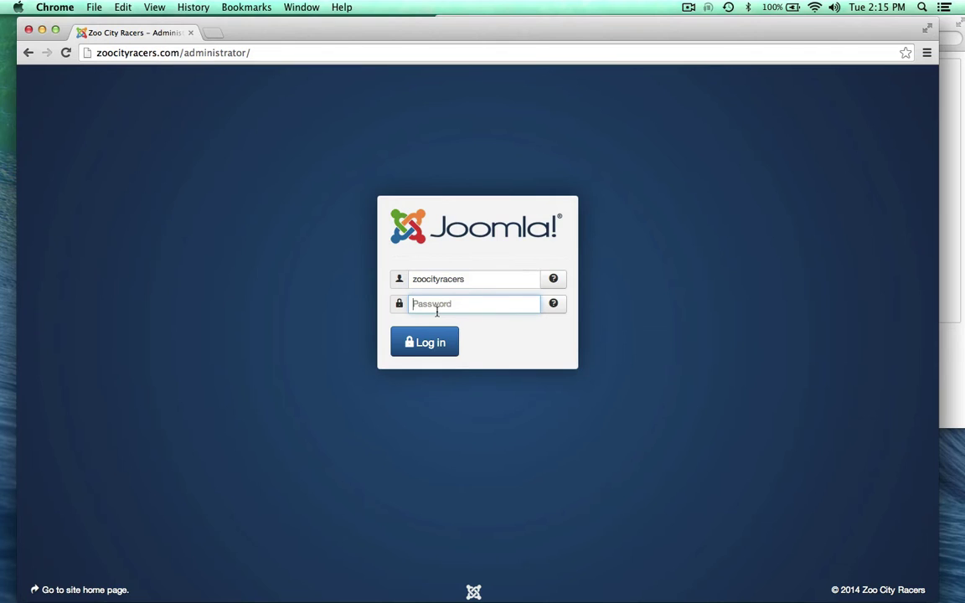
text(••••••••••)
key(Return)
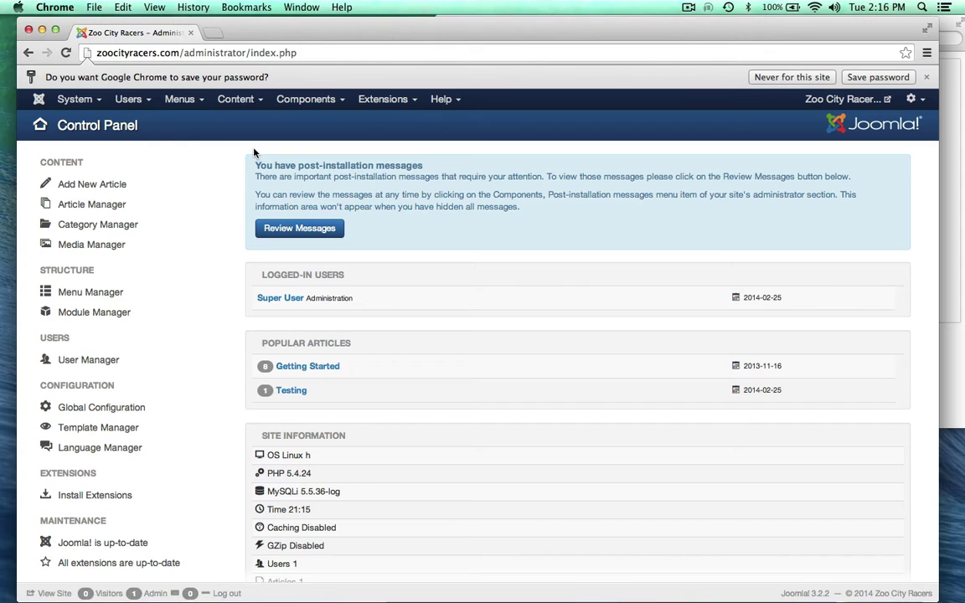
scroll(255, 152, down, 3)
scroll(255, 152, up, 3)
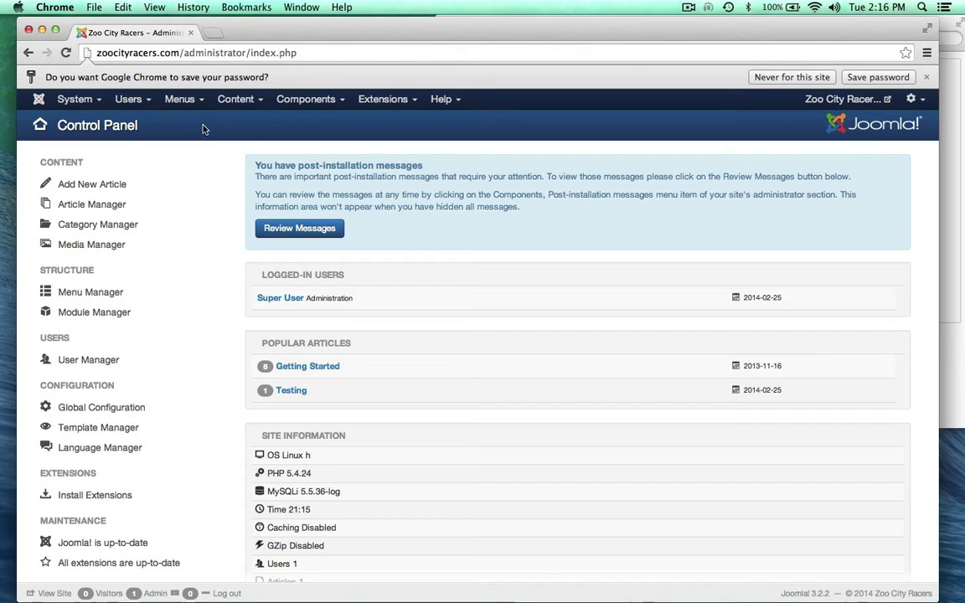
click(80, 100)
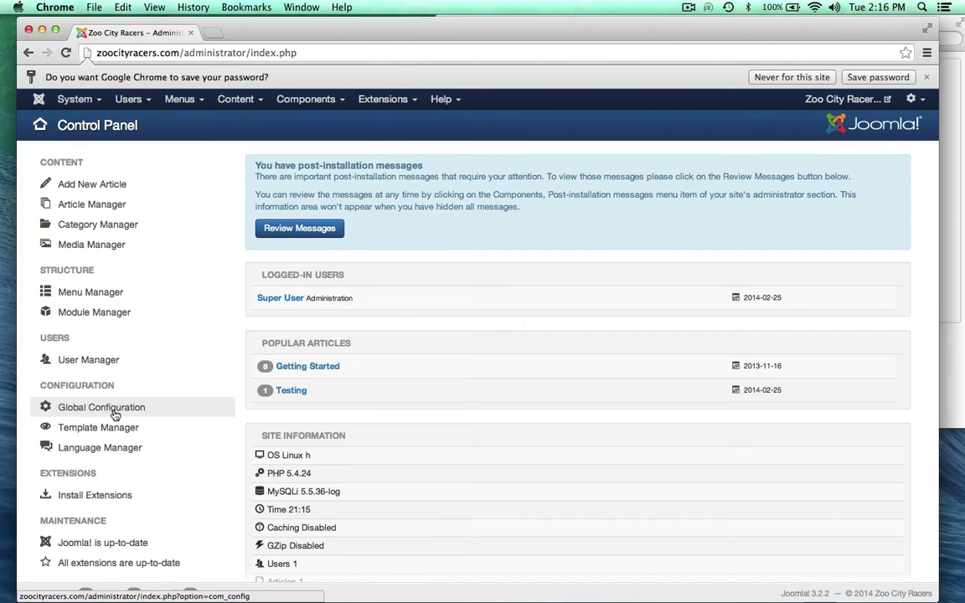
Open Global Configuration, check the Site Name 'Zoo City Racers' and glance at Server settings
click(115, 413)
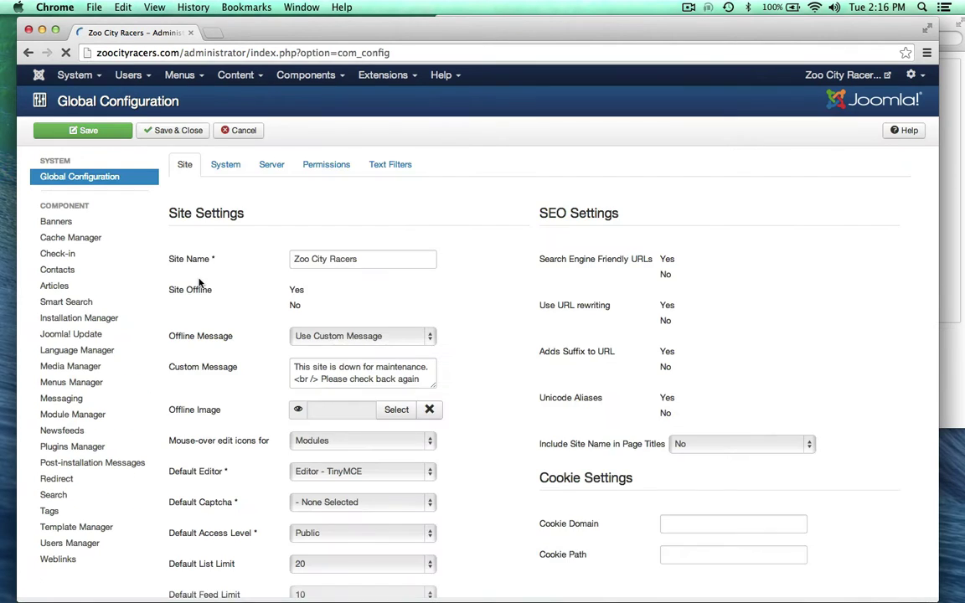
drag(295, 260, 359, 260)
click(265, 239)
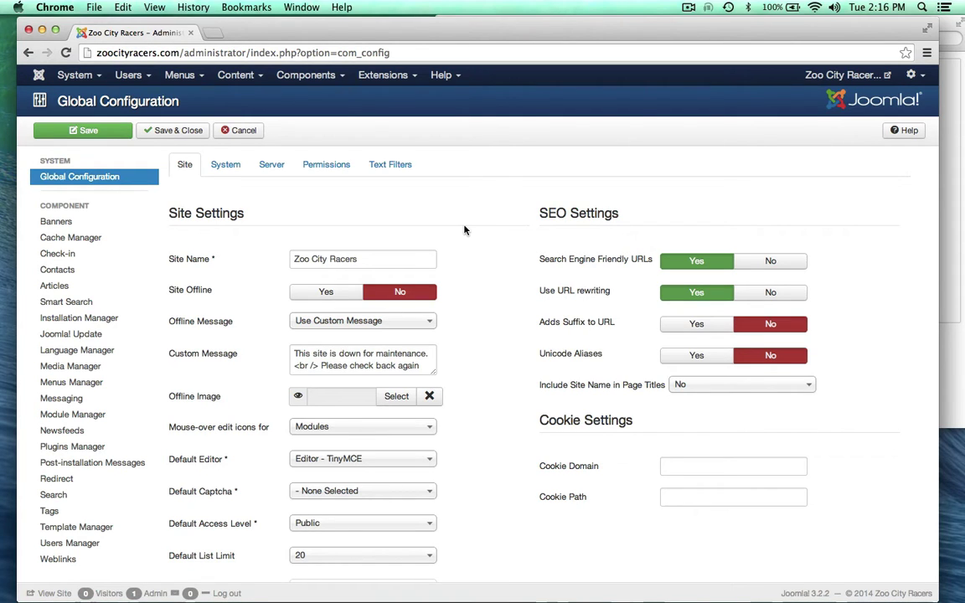
click(269, 165)
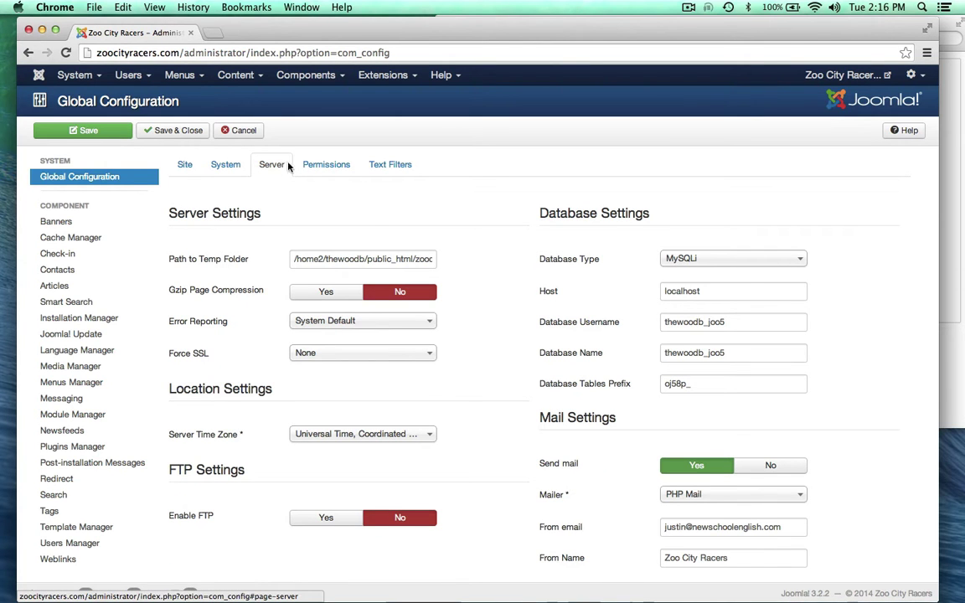
click(185, 164)
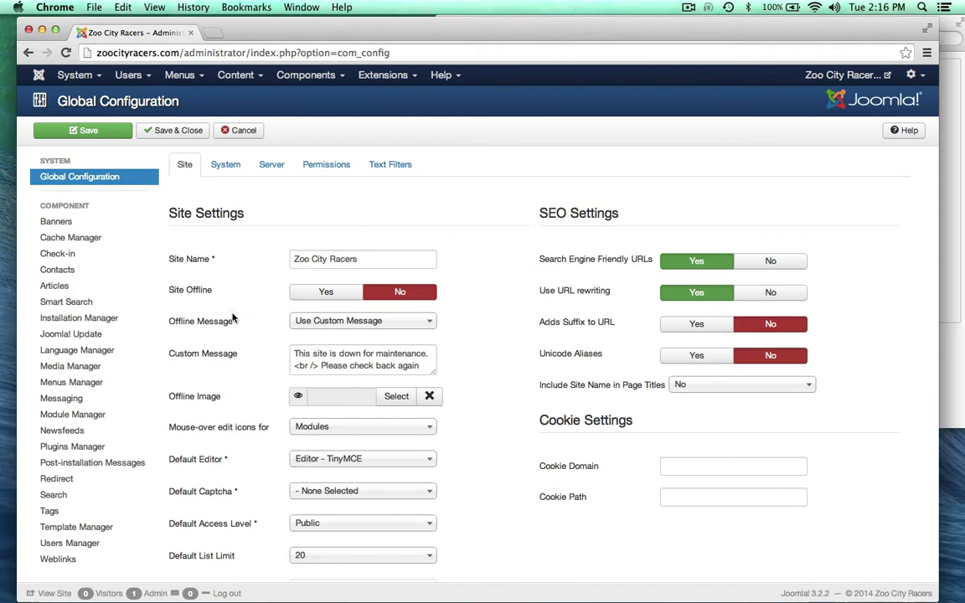
click(299, 259)
drag(297, 259, 364, 260)
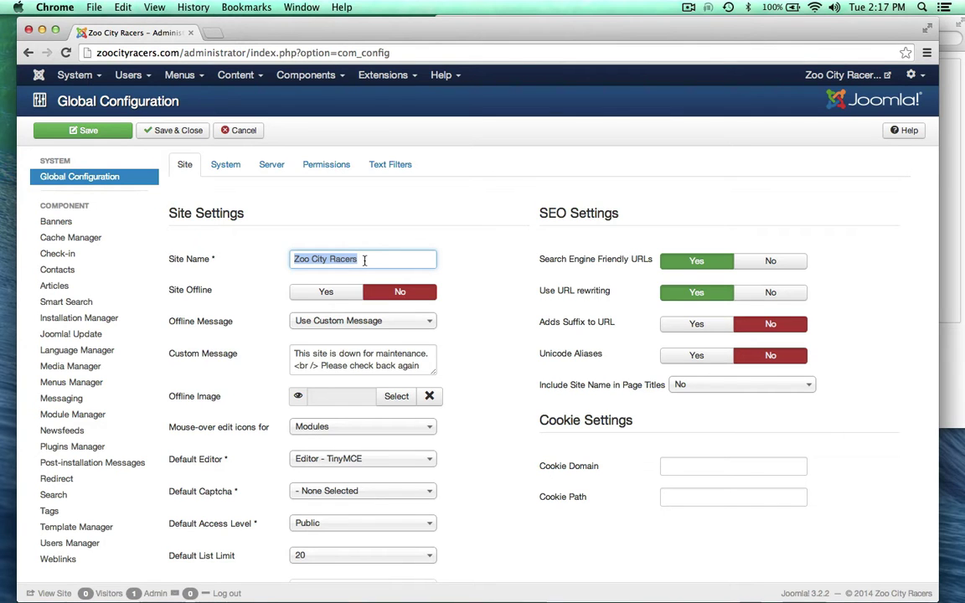
click(364, 261)
click(249, 268)
scroll(249, 268, down, 1)
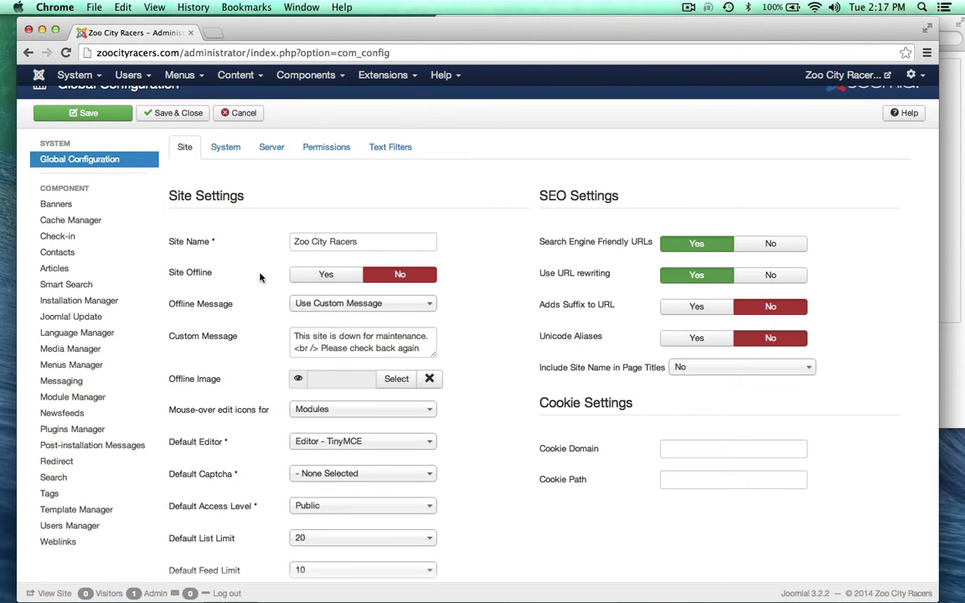
Review the user options and Custom offline message, leaving them unchanged
click(128, 75)
mouse_move(150, 98)
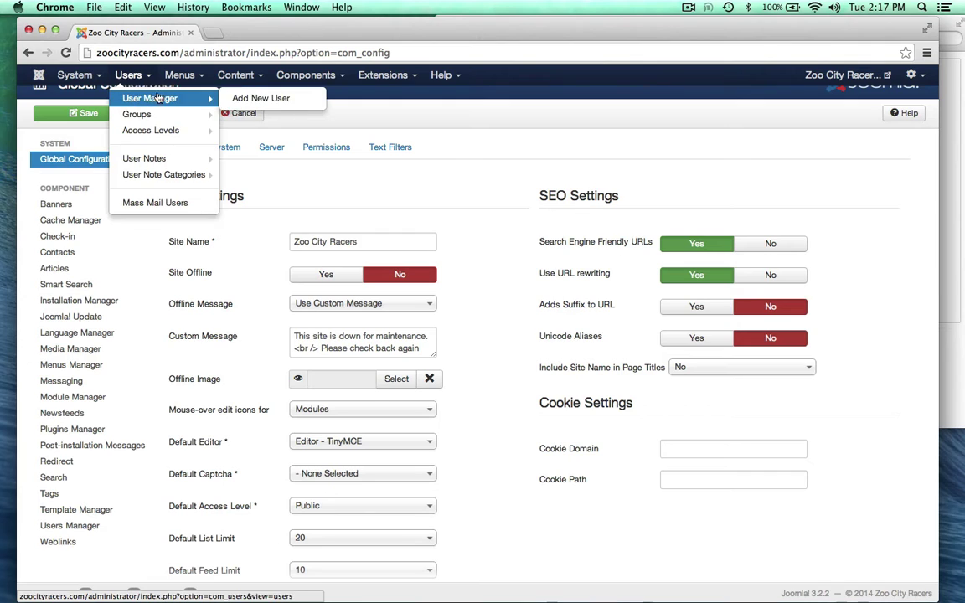
click(246, 257)
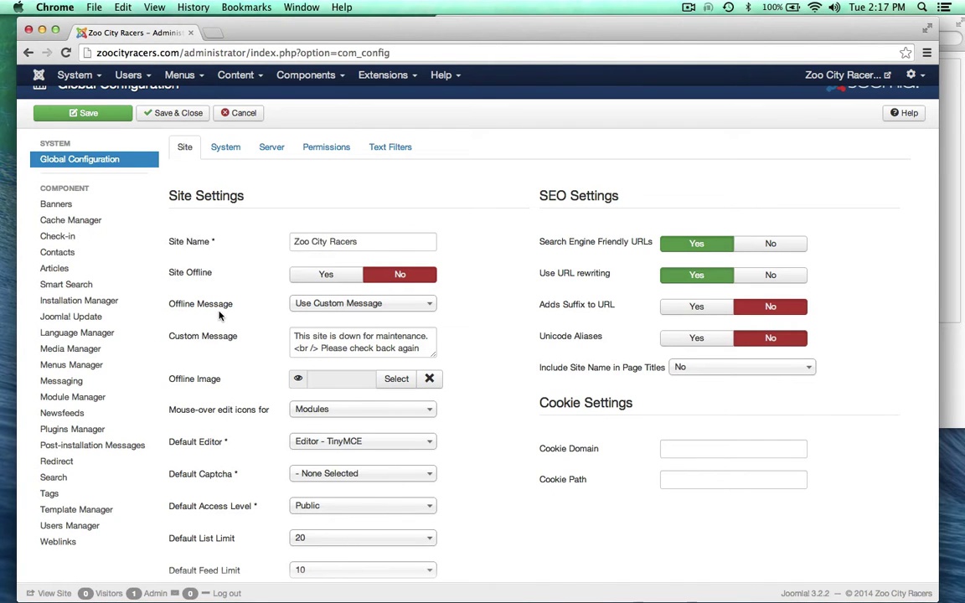
scroll(213, 300, down, 2)
scroll(213, 300, up, 2)
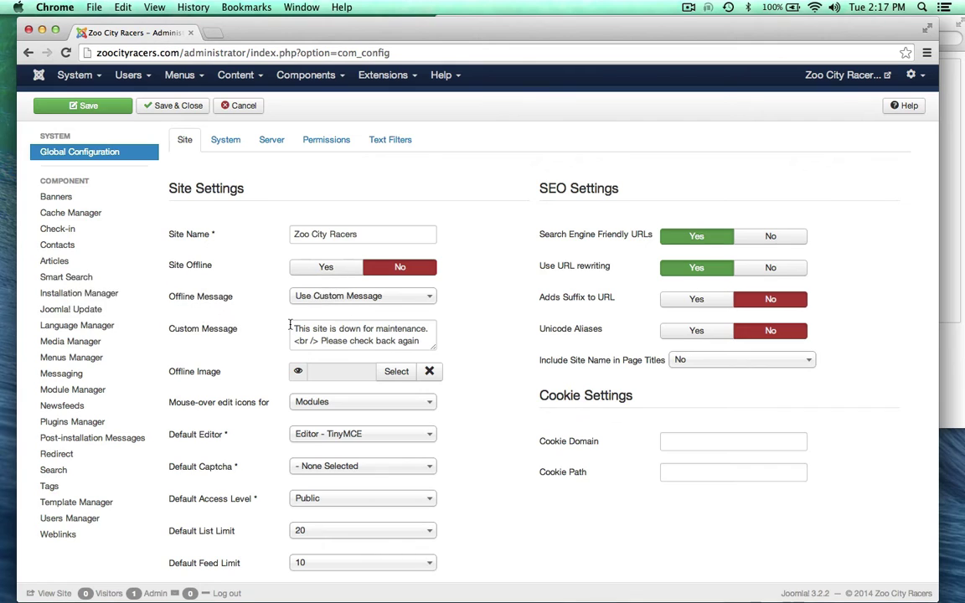
drag(294, 328, 423, 343)
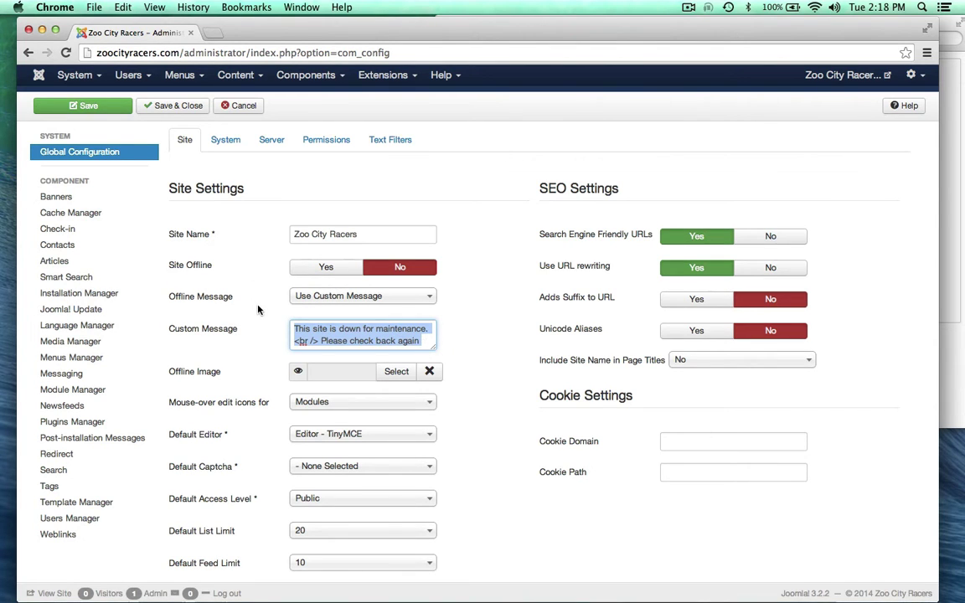
click(231, 273)
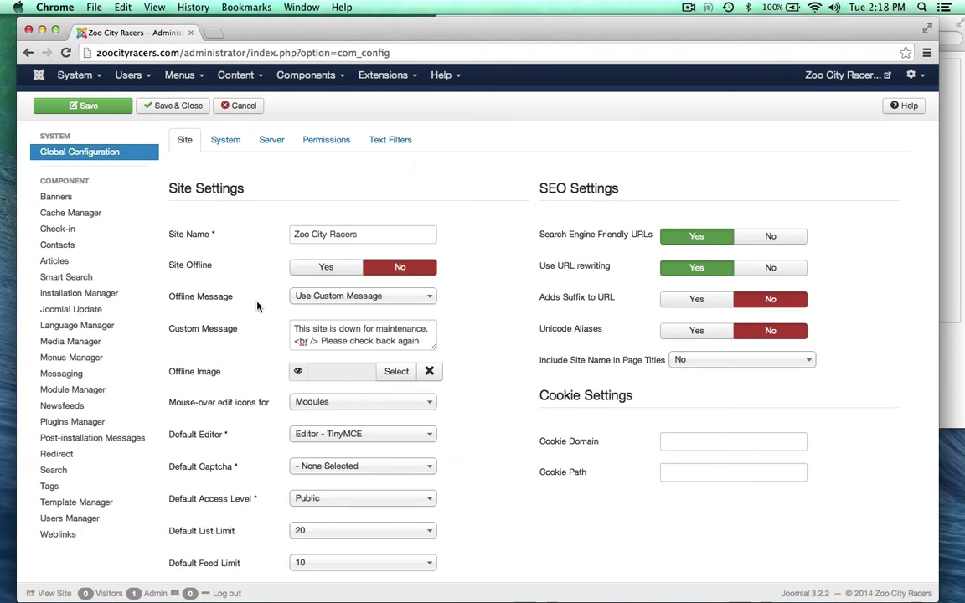
Save the Global Configuration, then Save & Close back to the Control Panel
scroll(255, 377, down, 3)
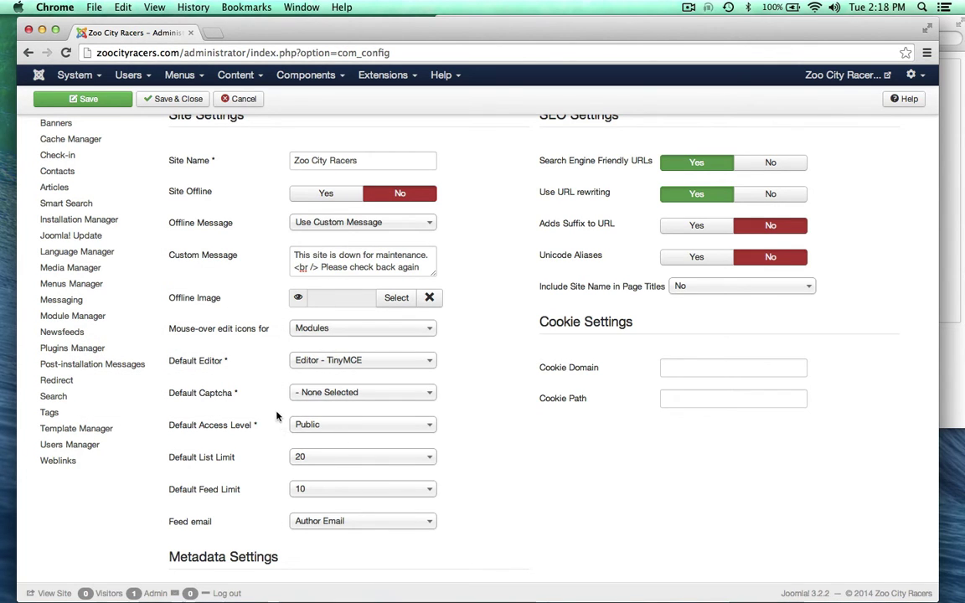
scroll(242, 409, up, 3)
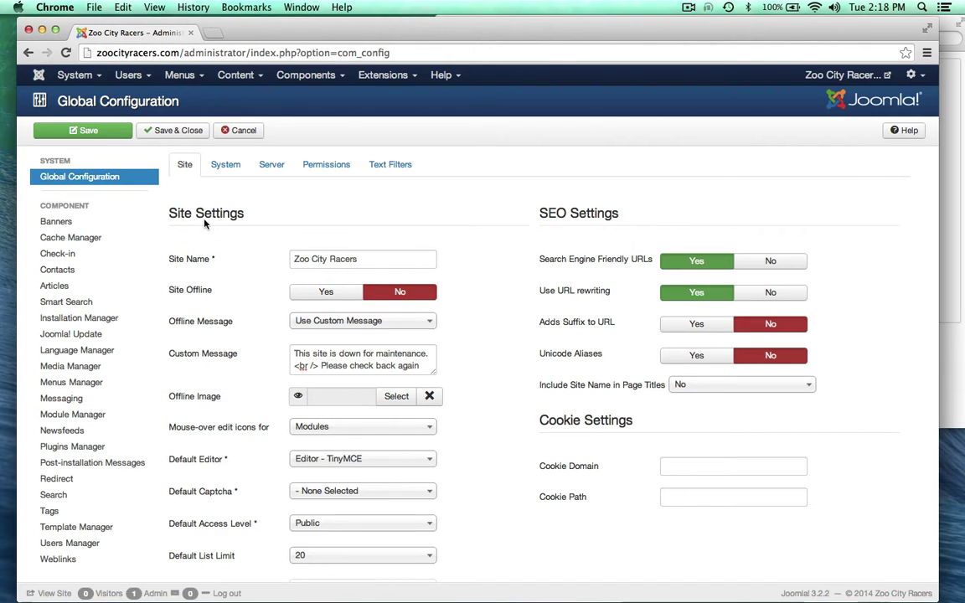
click(89, 131)
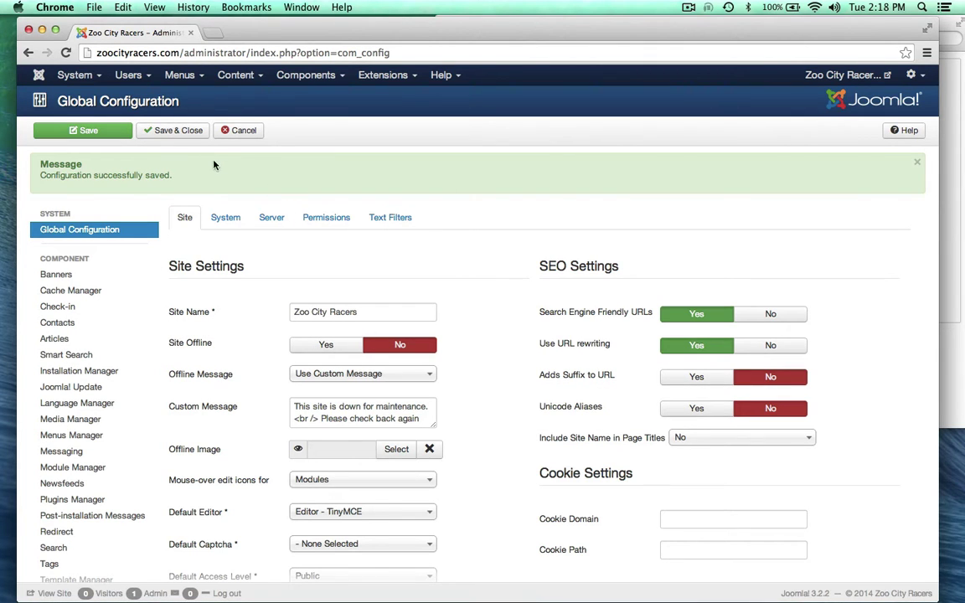
click(170, 131)
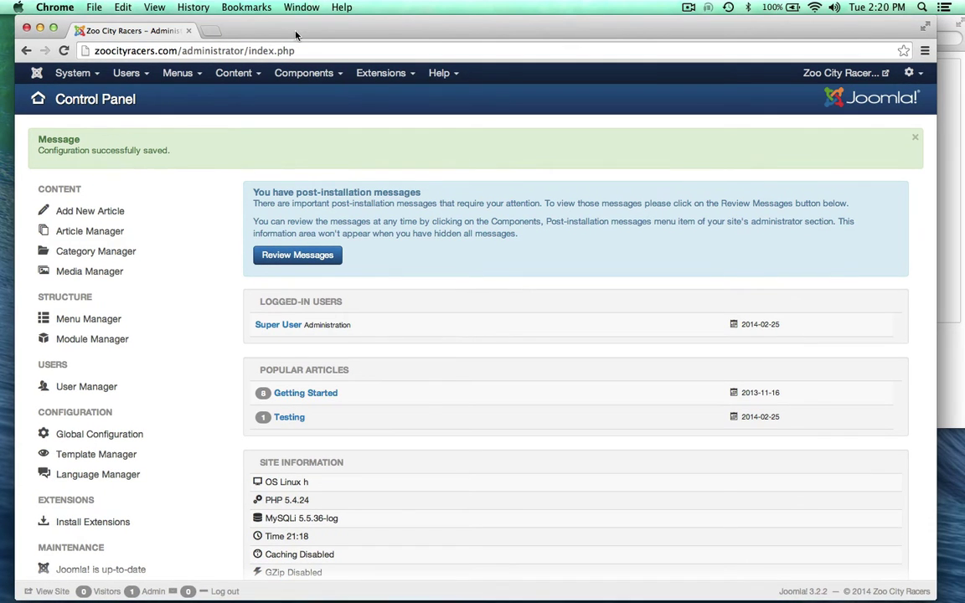
Preview the public Zoo City Racers home page in a new tab, then return to admin
click(824, 73)
scroll(58, 378, down, 2)
scroll(59, 383, down, 2)
scroll(116, 290, down, 3)
scroll(116, 291, down, 2)
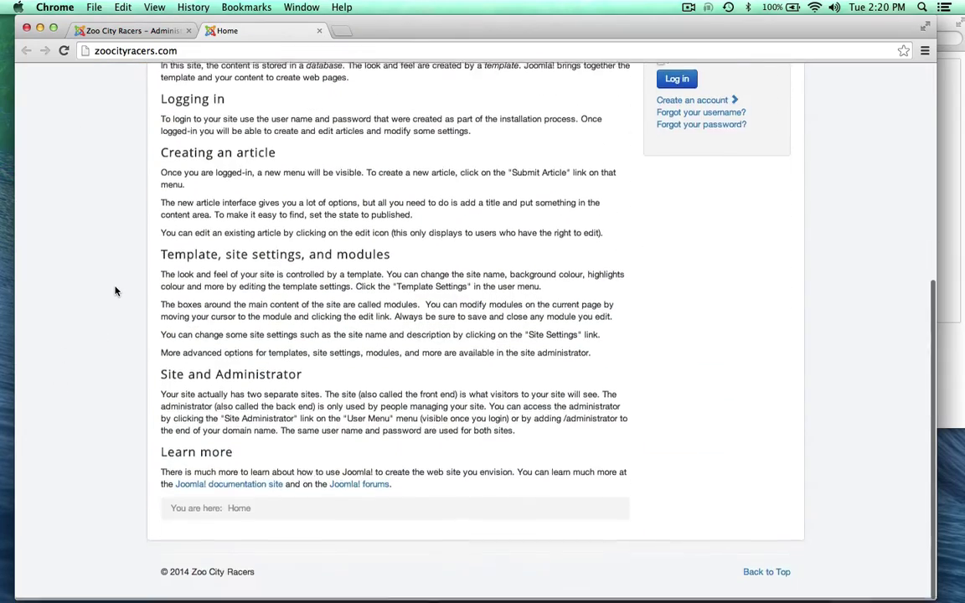
scroll(116, 290, up, 10)
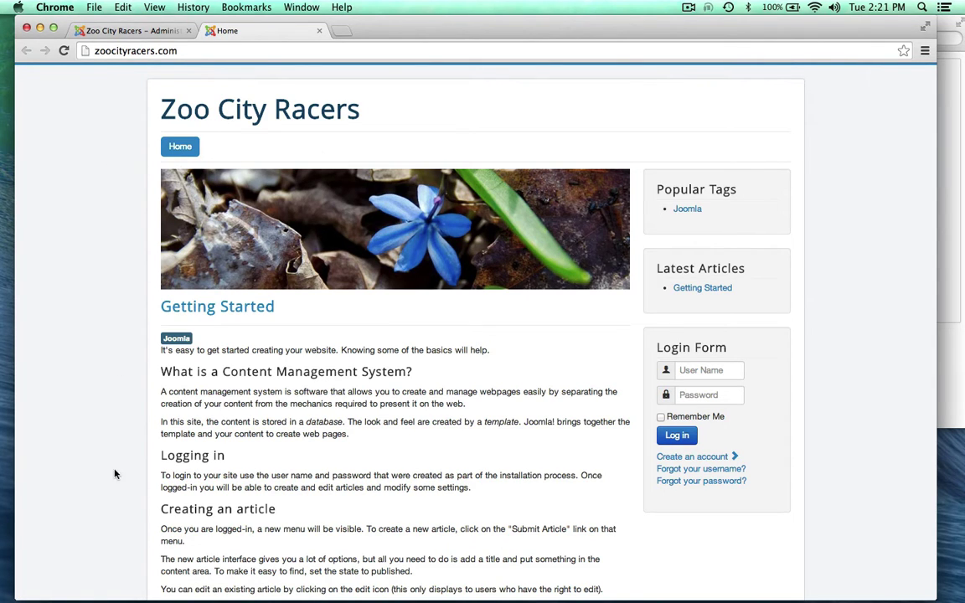
click(138, 31)
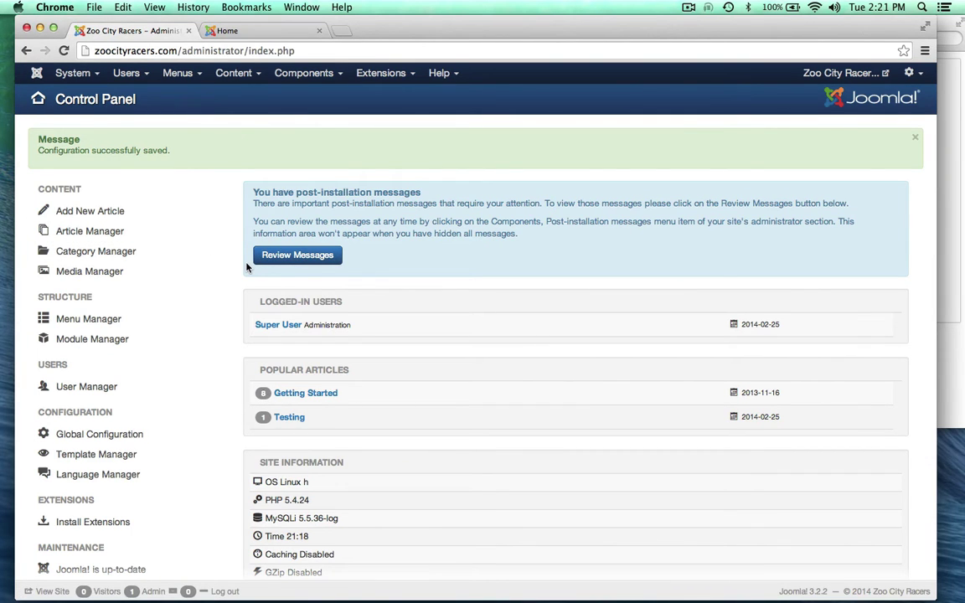
Open the Getting Started article from the Articles list for editing
click(73, 240)
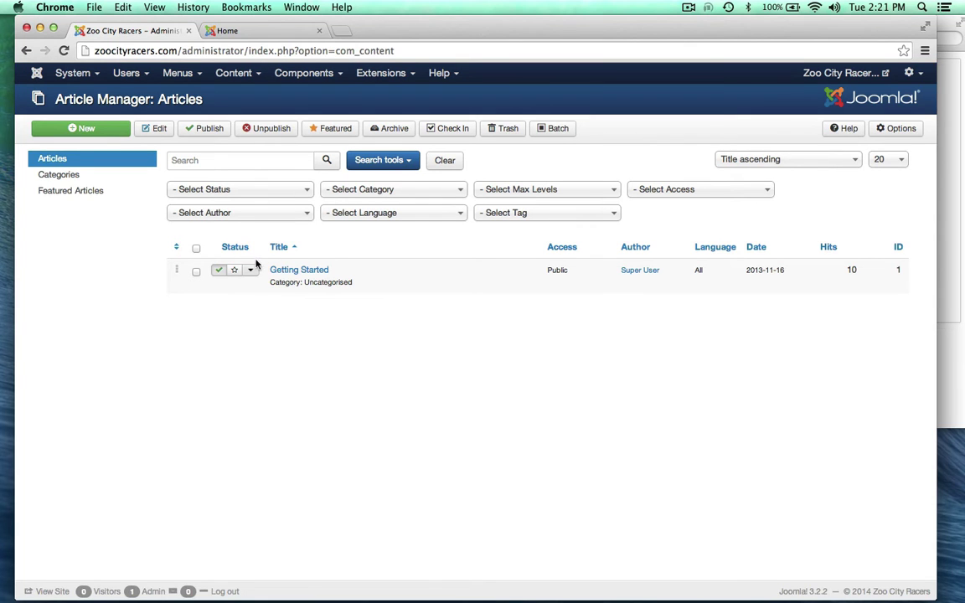
click(242, 31)
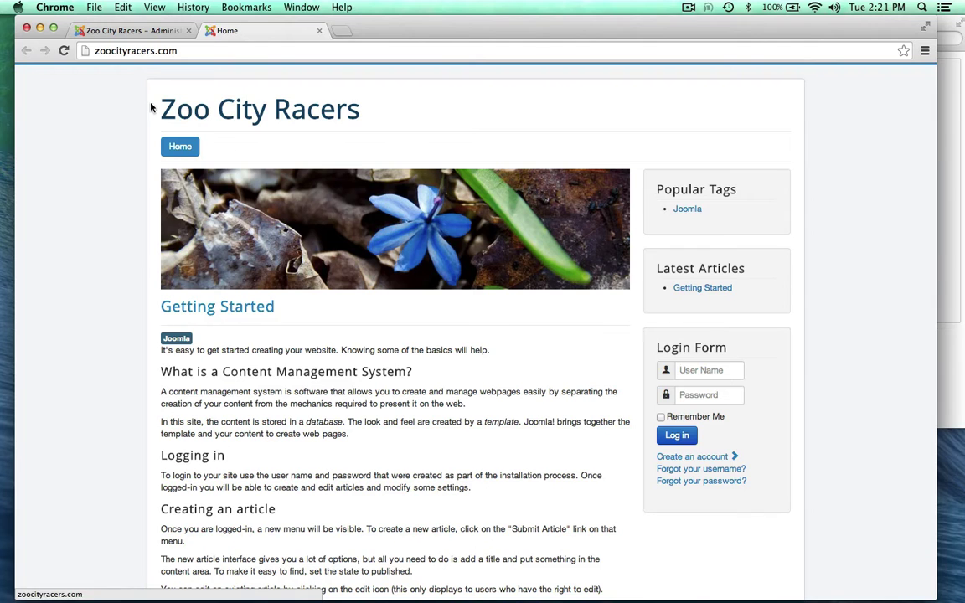
click(144, 31)
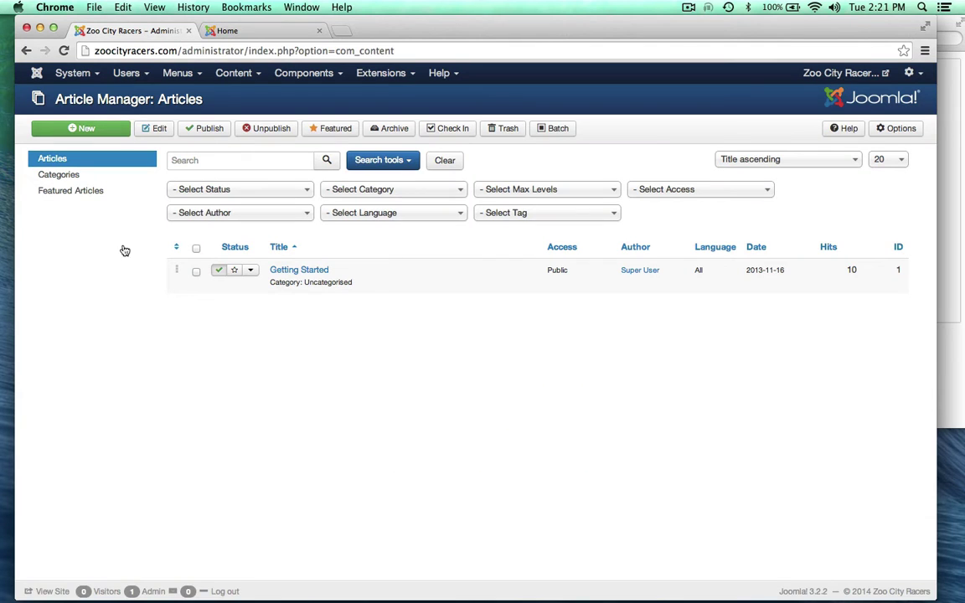
click(308, 274)
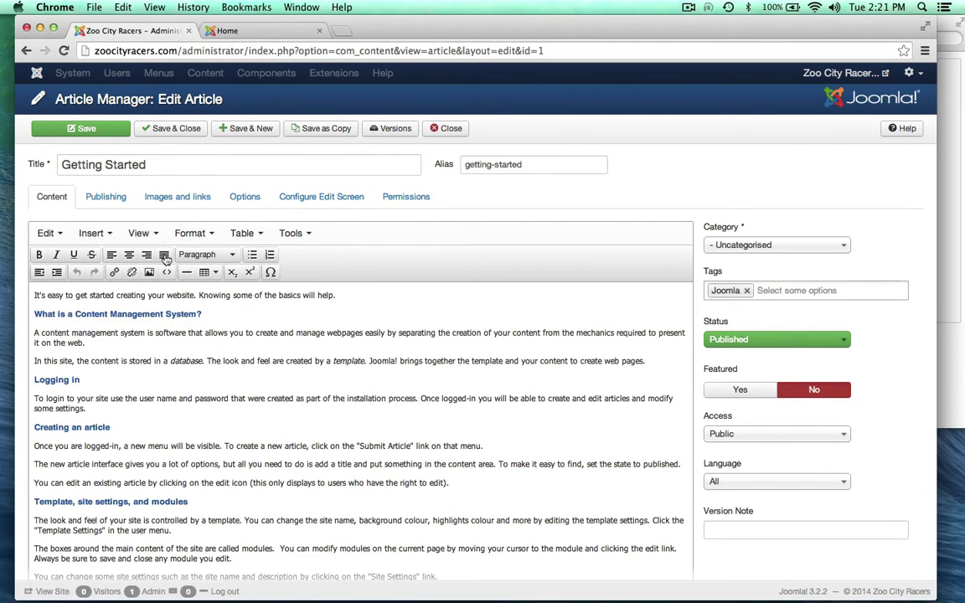
Retitle the article to 'Getting Started (Hello)' and save it
click(158, 165)
text(()
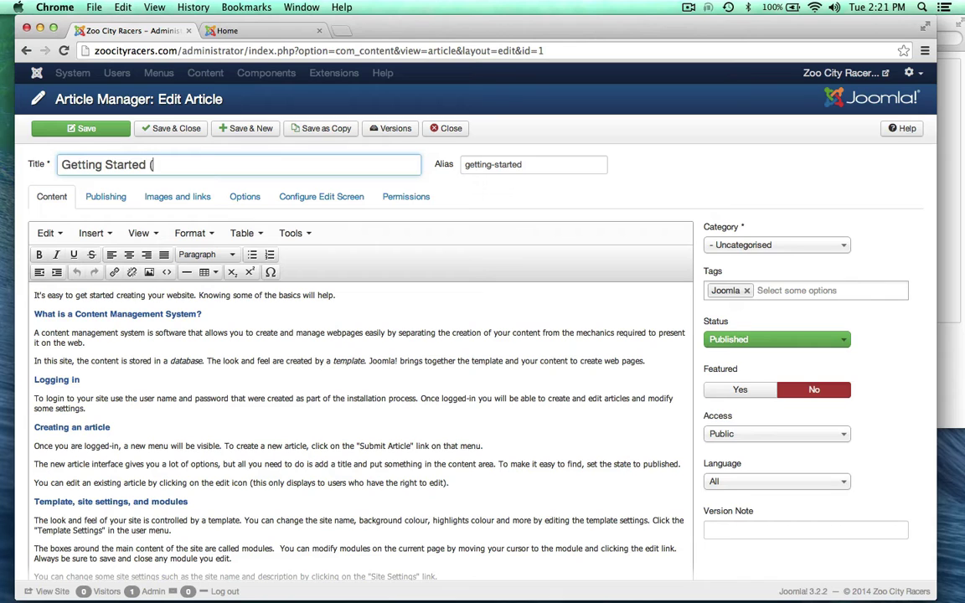
text(Hello)
click(44, 125)
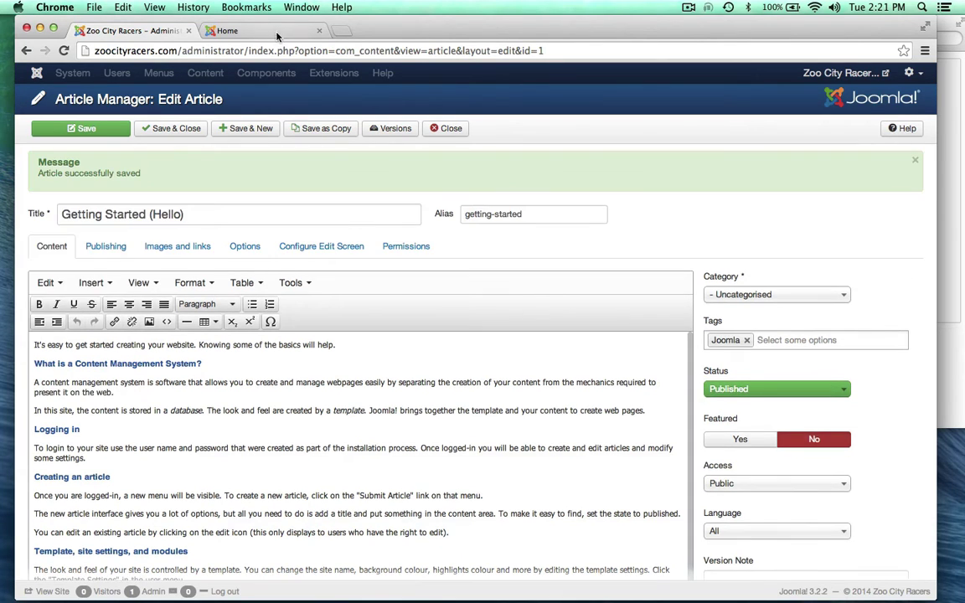
Reload the front page to confirm the new title, then close that tab
click(248, 31)
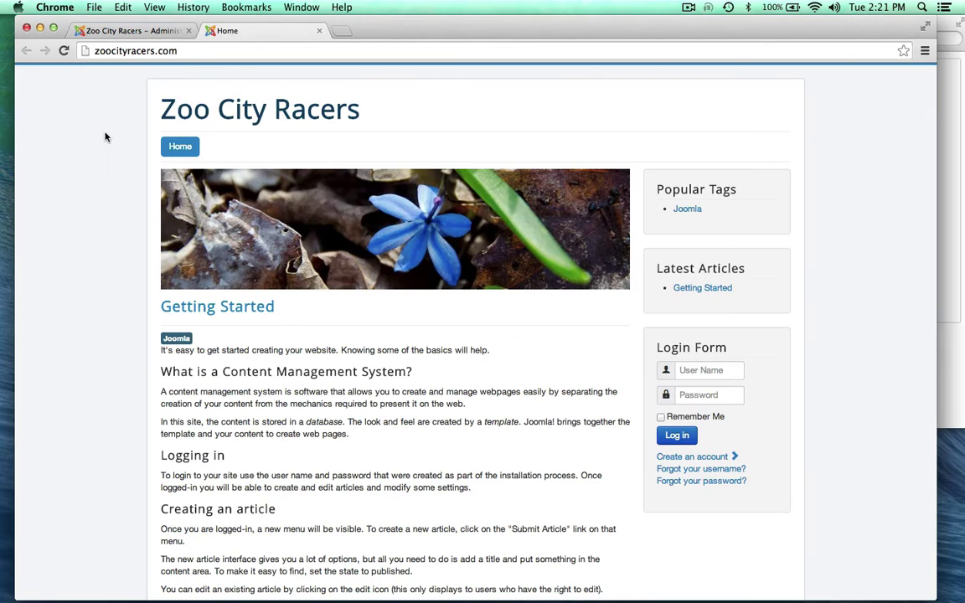
key(super+r)
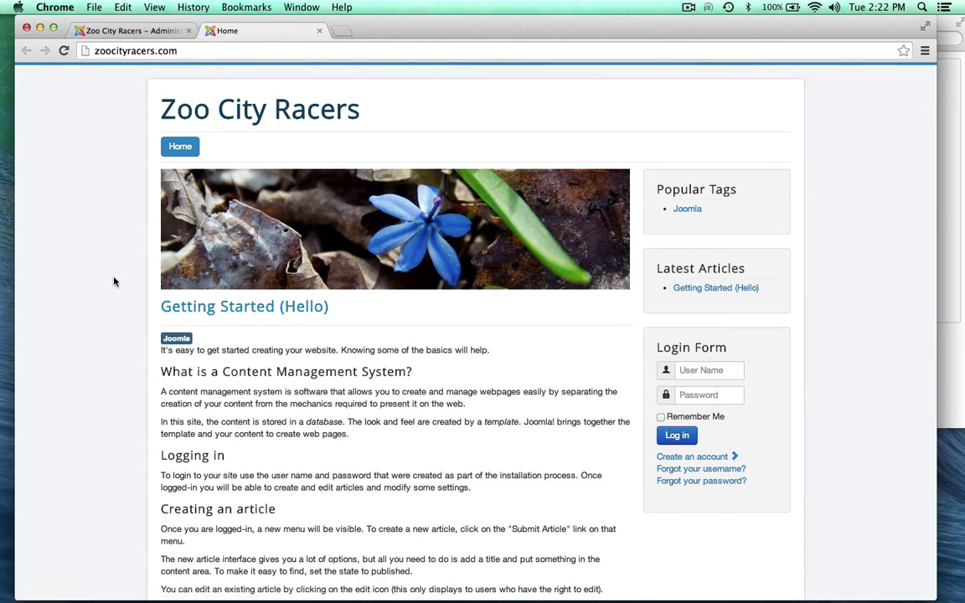
key(super+r)
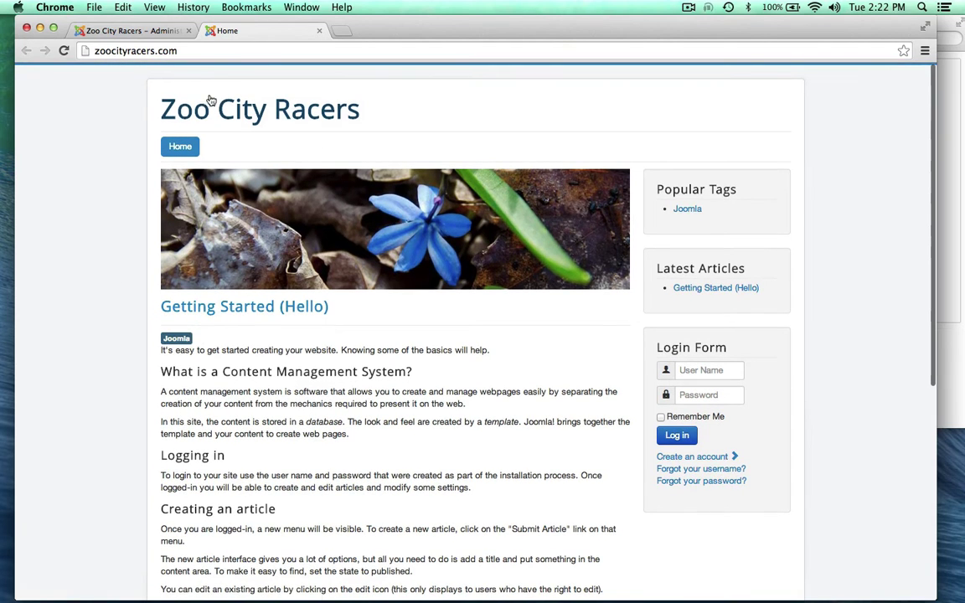
key(super+w)
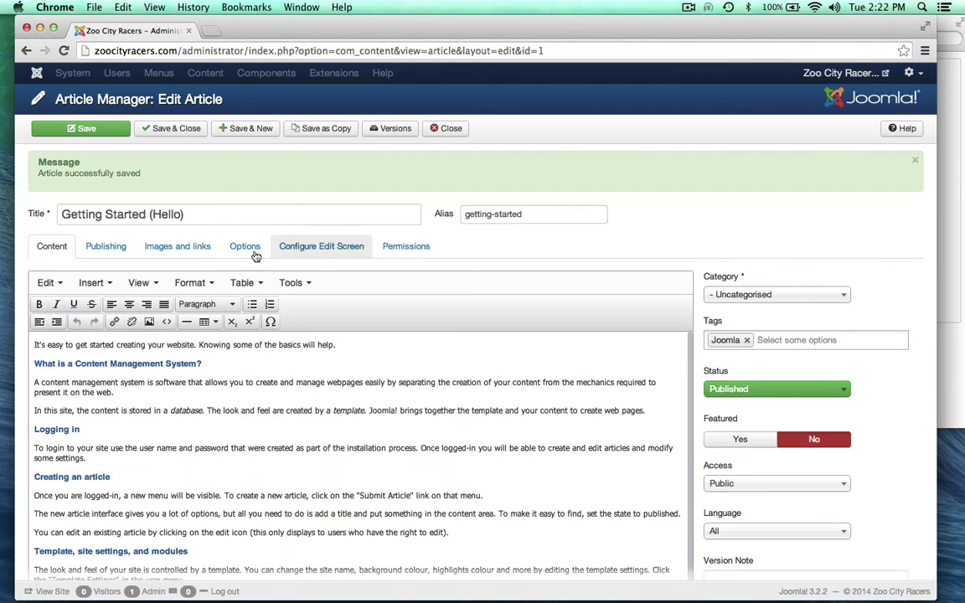
Save & Close the article, then move Getting Started (Hello) to the trash
click(176, 132)
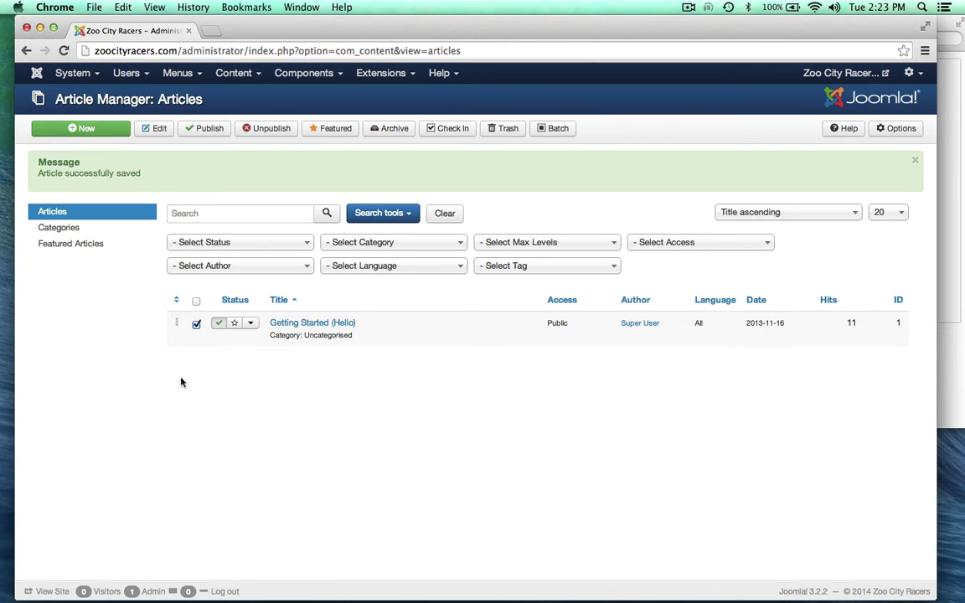
click(511, 130)
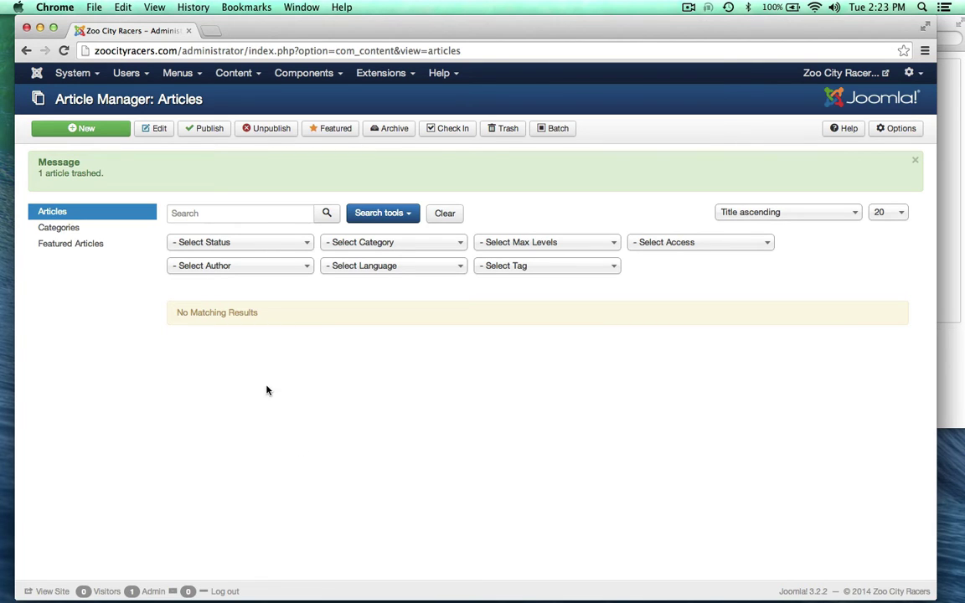
Filter articles to Trashed and permanently delete Getting Started (Hello) and Testing
click(178, 243)
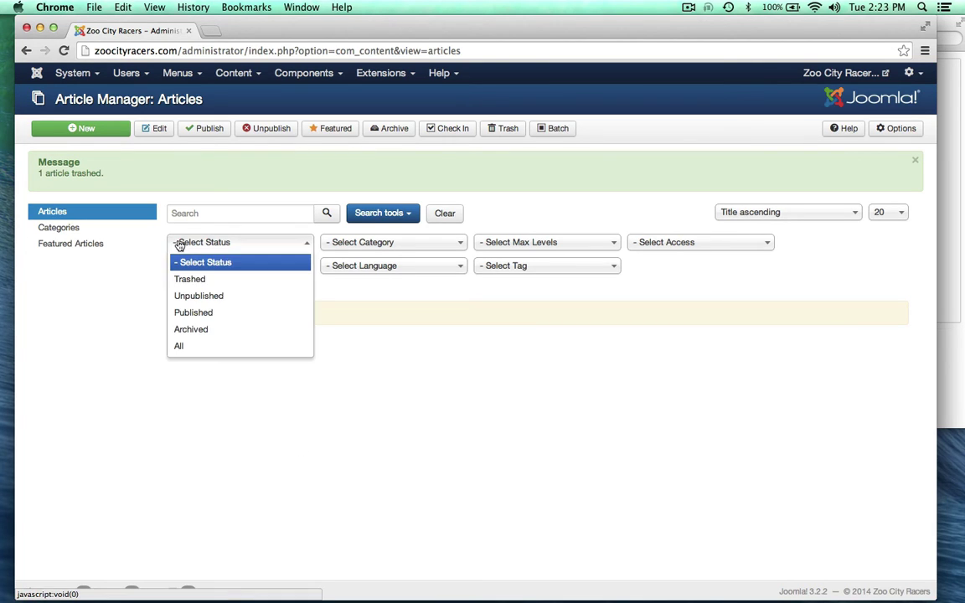
click(184, 282)
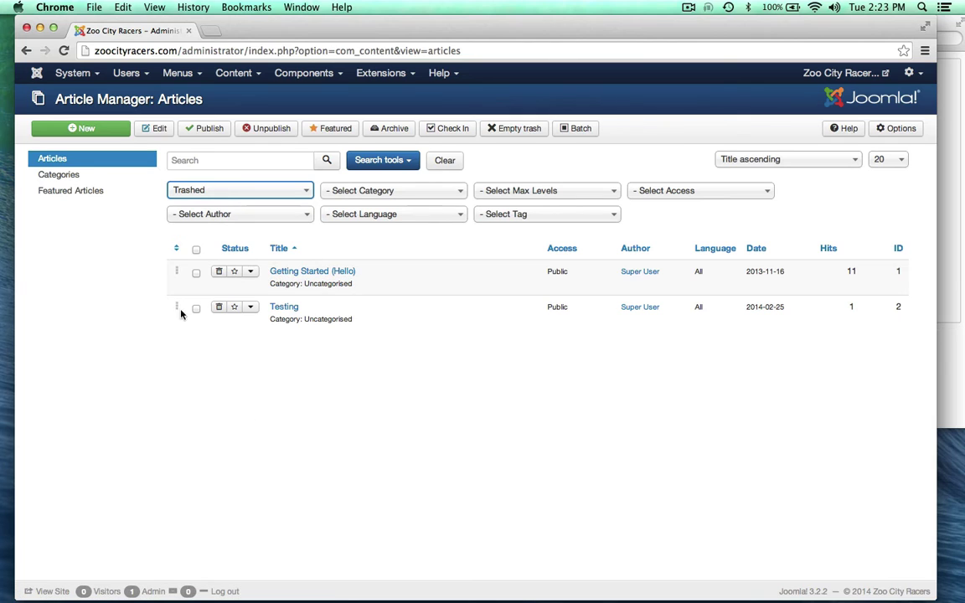
click(197, 248)
click(509, 130)
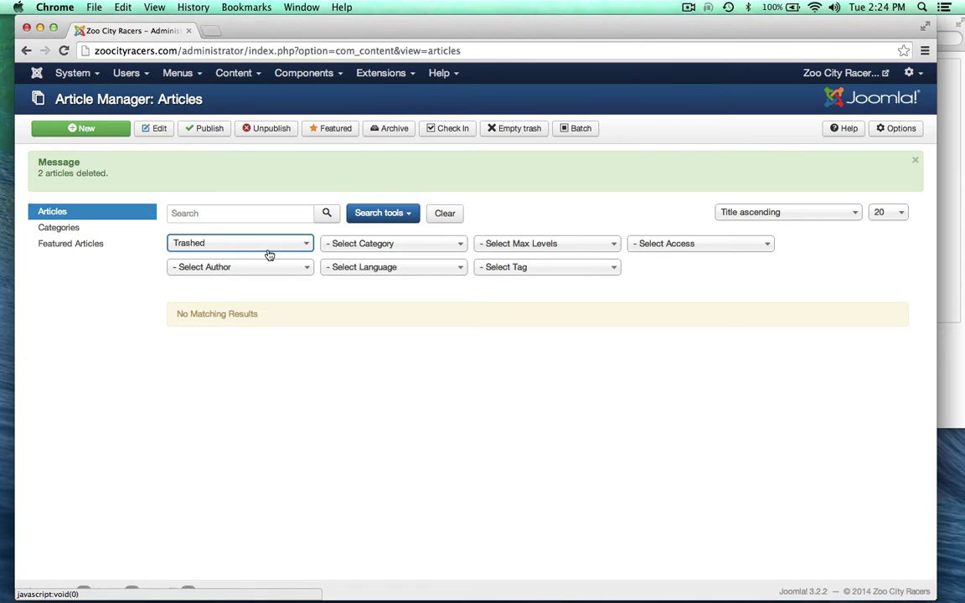
Check the live site's 404 Article not found page, returning to the Control Panel
click(813, 76)
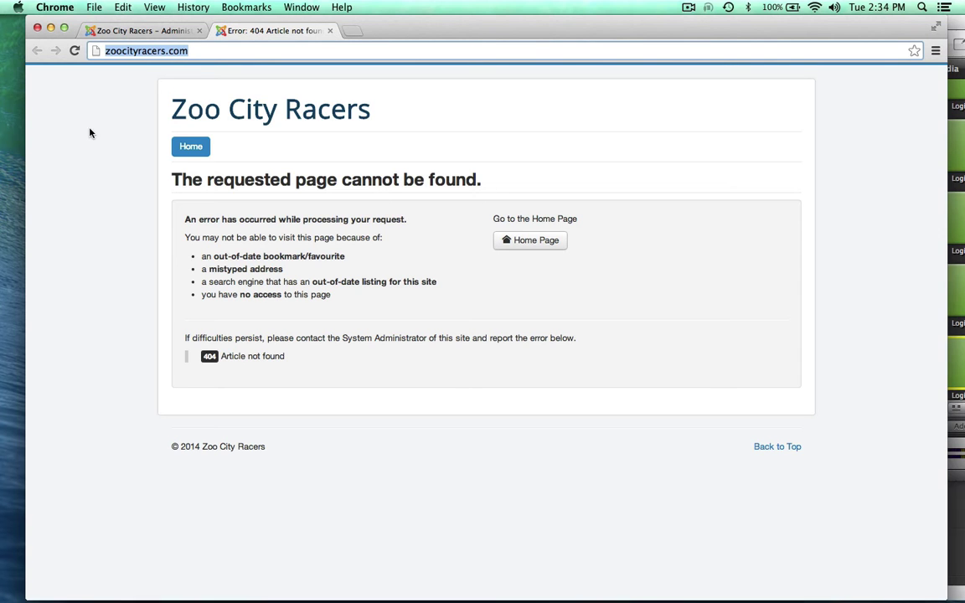
click(132, 32)
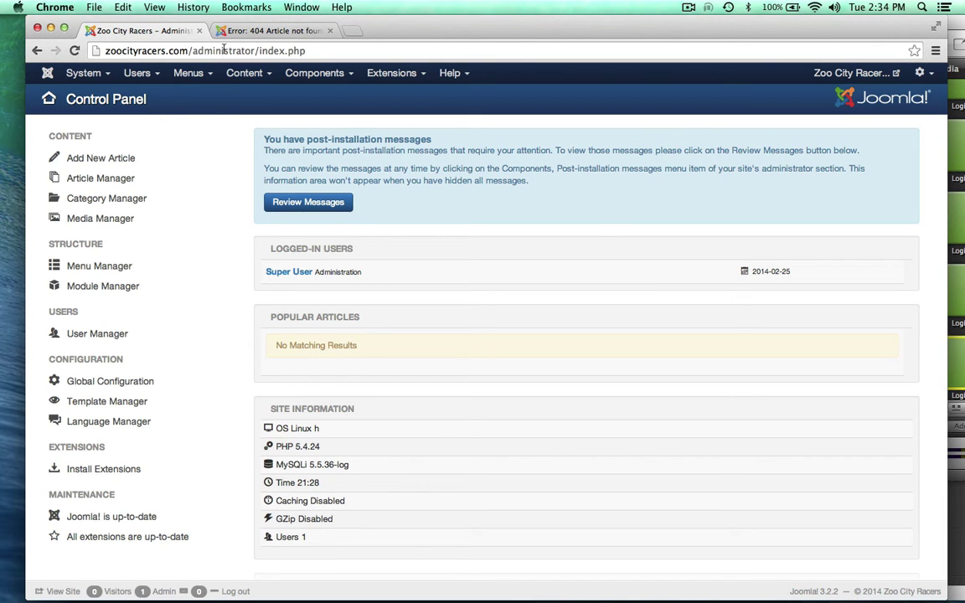
click(260, 30)
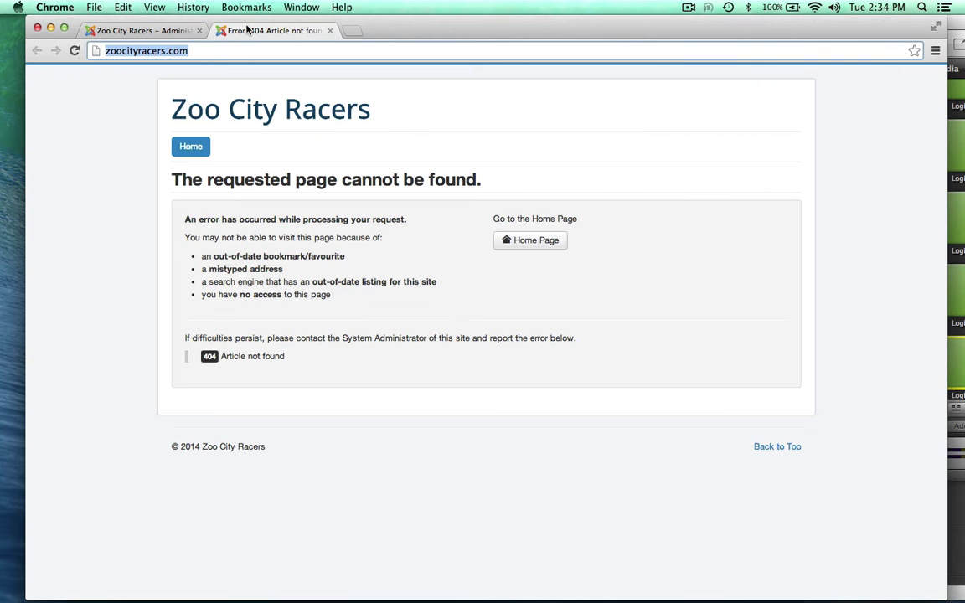
click(148, 32)
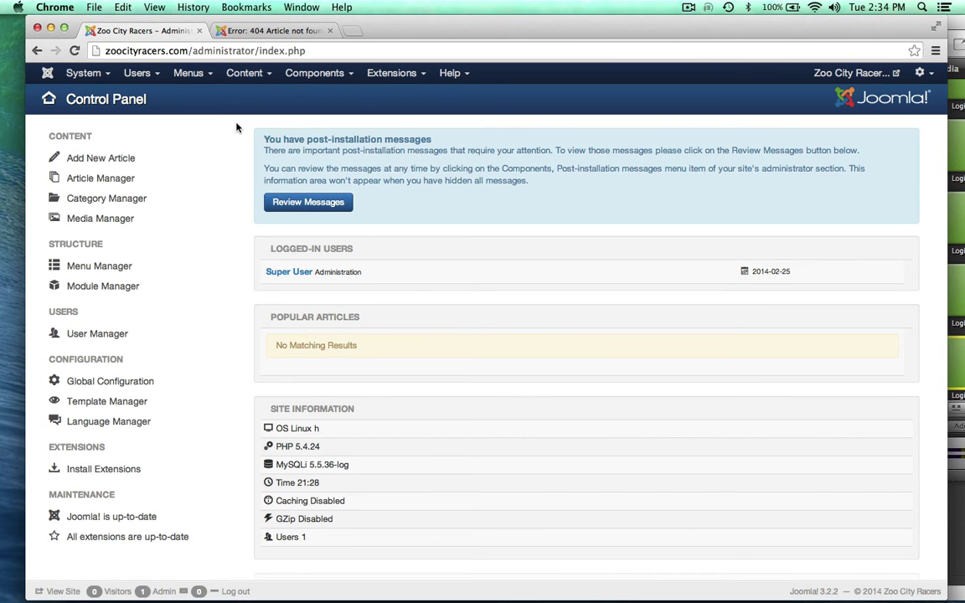
click(258, 32)
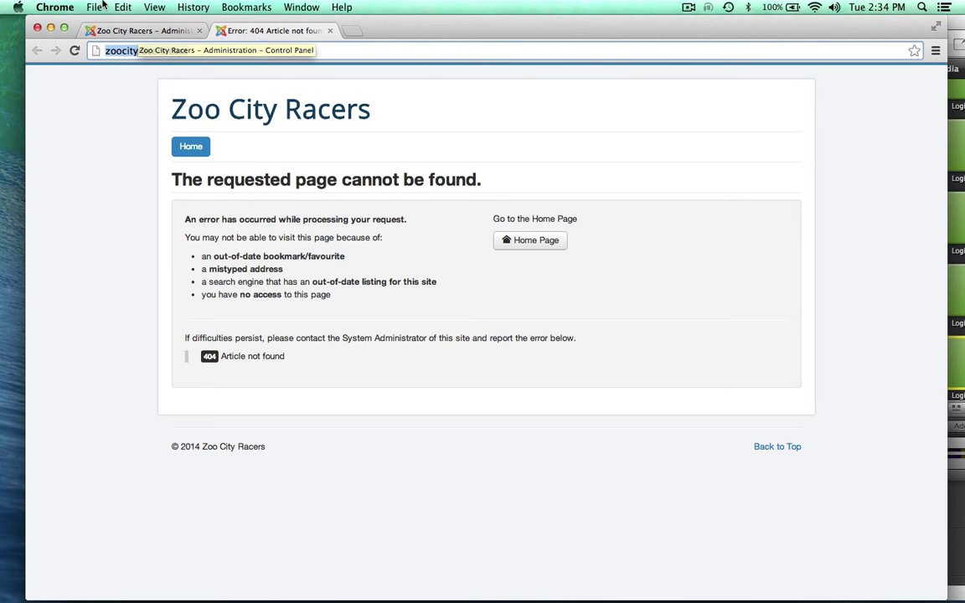
click(123, 34)
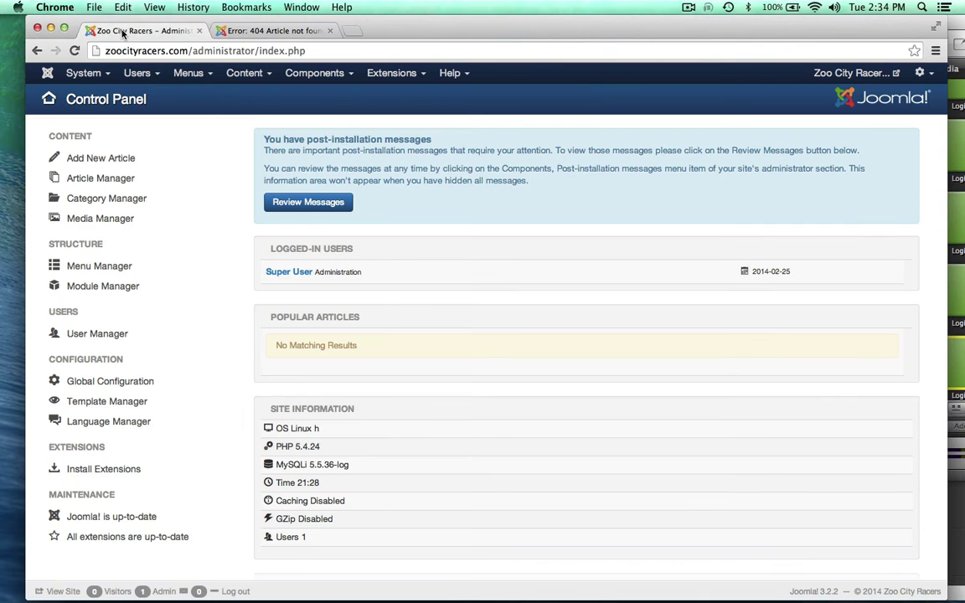
Start a new article titled 'Welcome' with an empty body, then recheck the live site
click(93, 163)
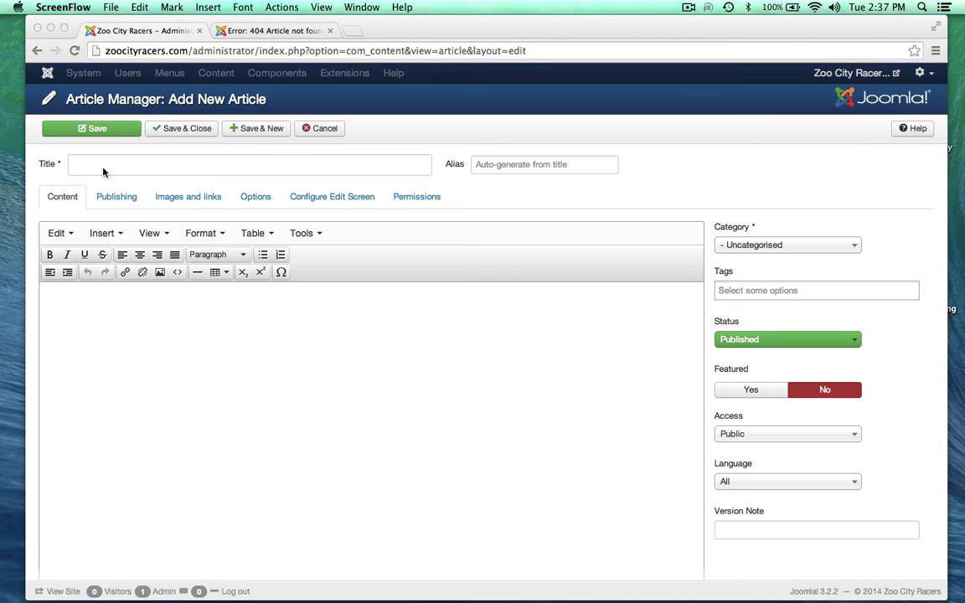
click(92, 149)
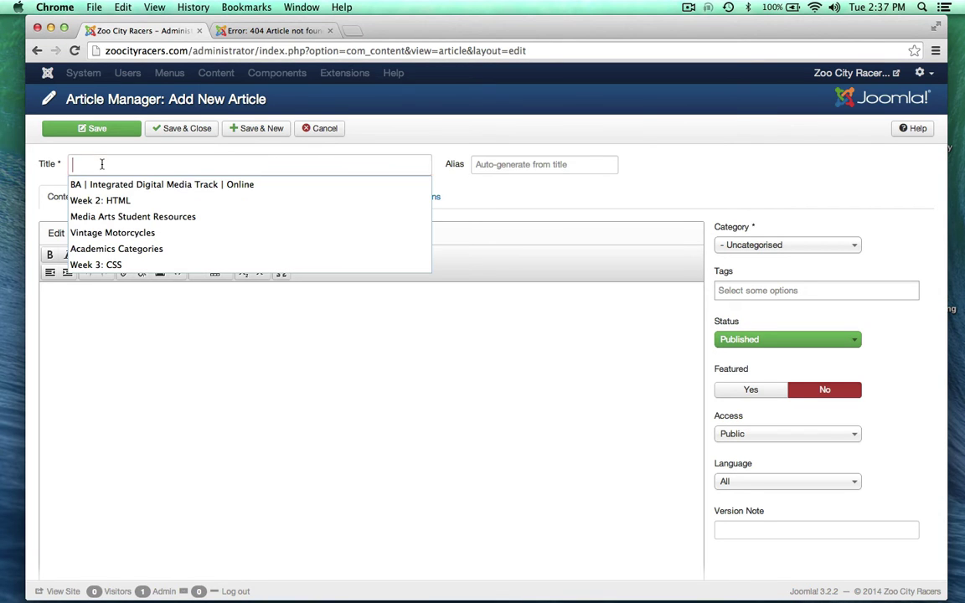
text(Welc)
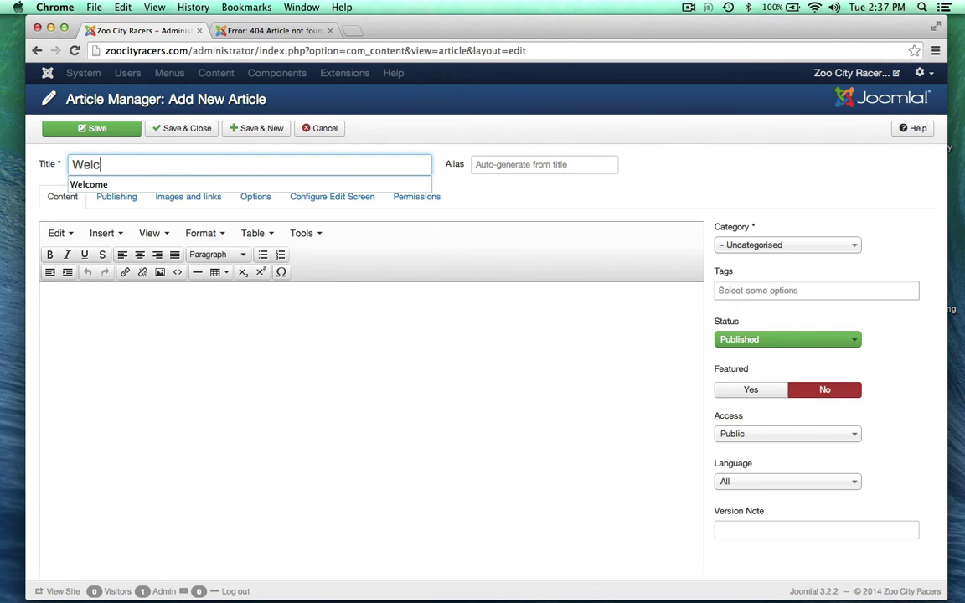
text(ome)
click(81, 185)
click(135, 372)
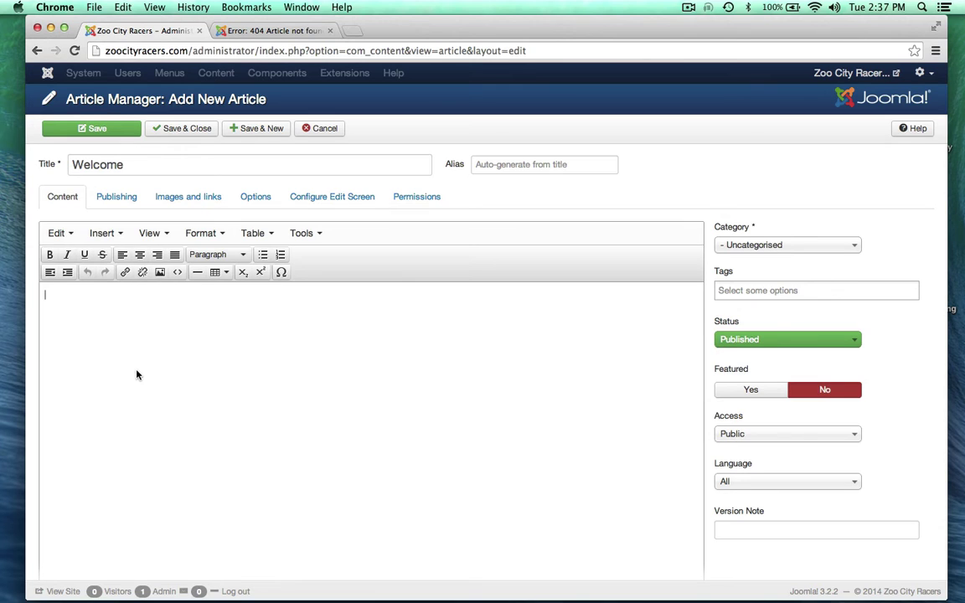
click(267, 31)
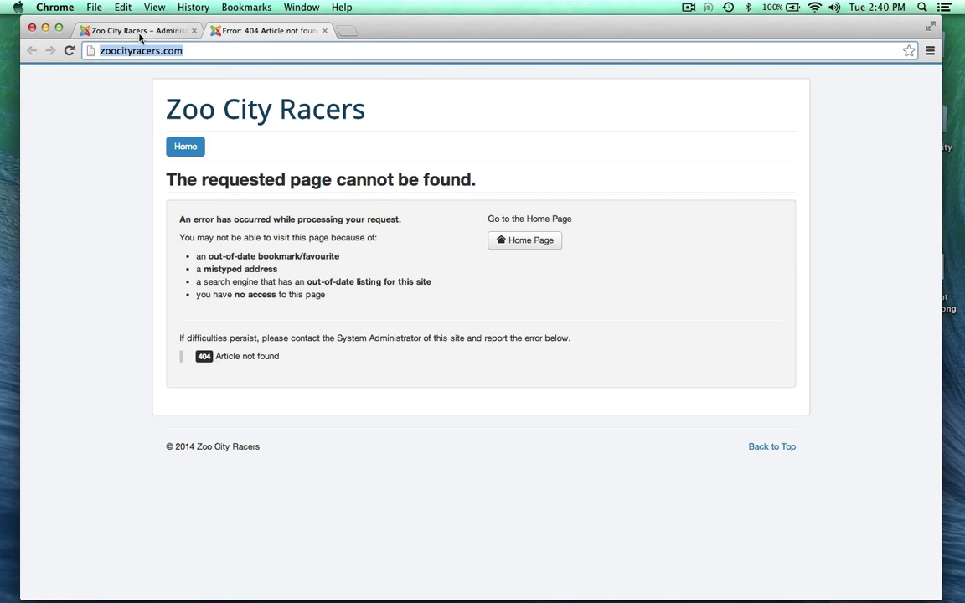
Copy the opening welcome paragraph from the about- history.rtf project file
click(141, 34)
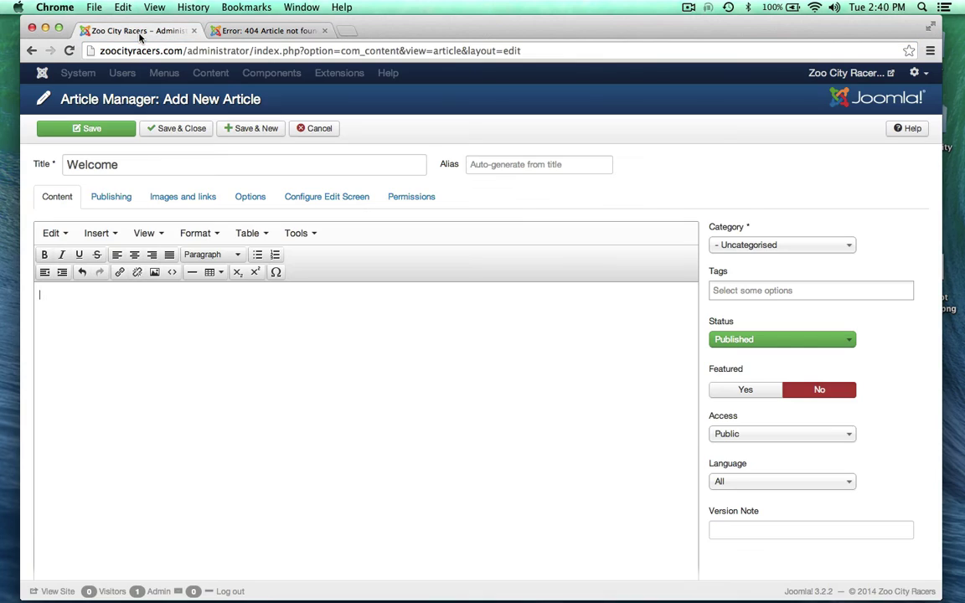
drag(421, 35, 429, 145)
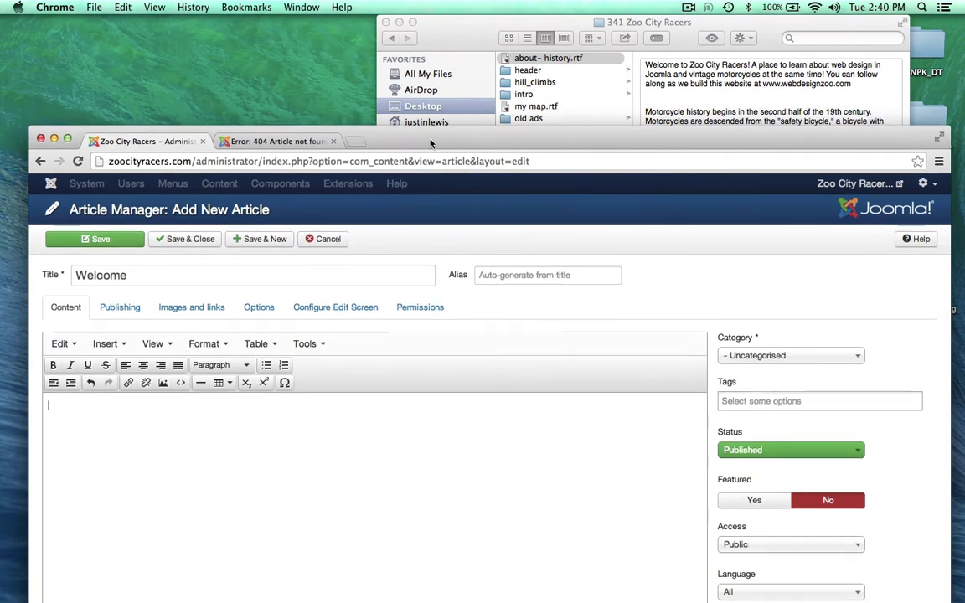
click(484, 45)
key(super+o)
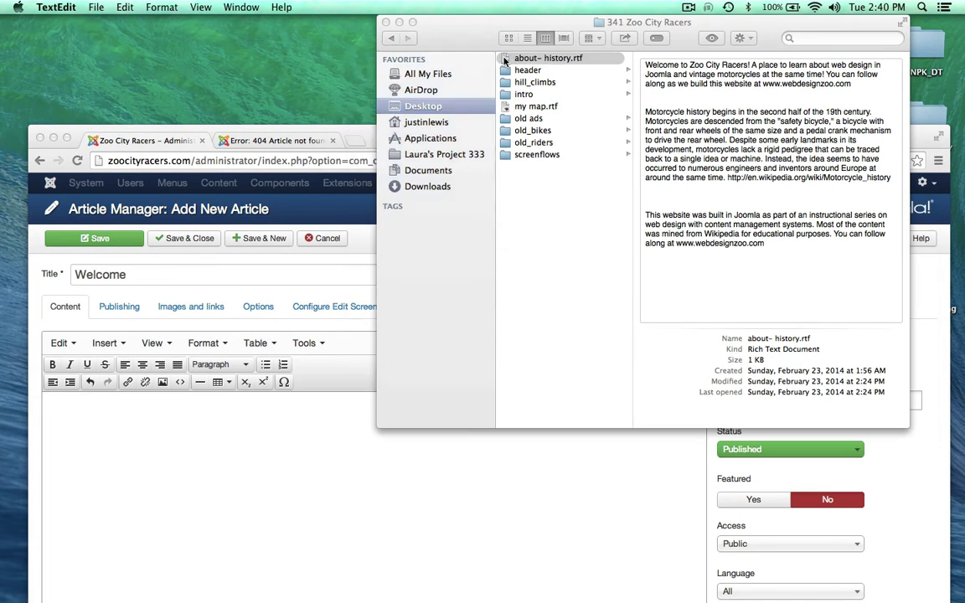
triple_click(399, 110)
key(super+c)
click(131, 60)
Paste the welcome paragraph into the Welcome article body, then save and close it
click(368, 135)
drag(367, 135, 371, 25)
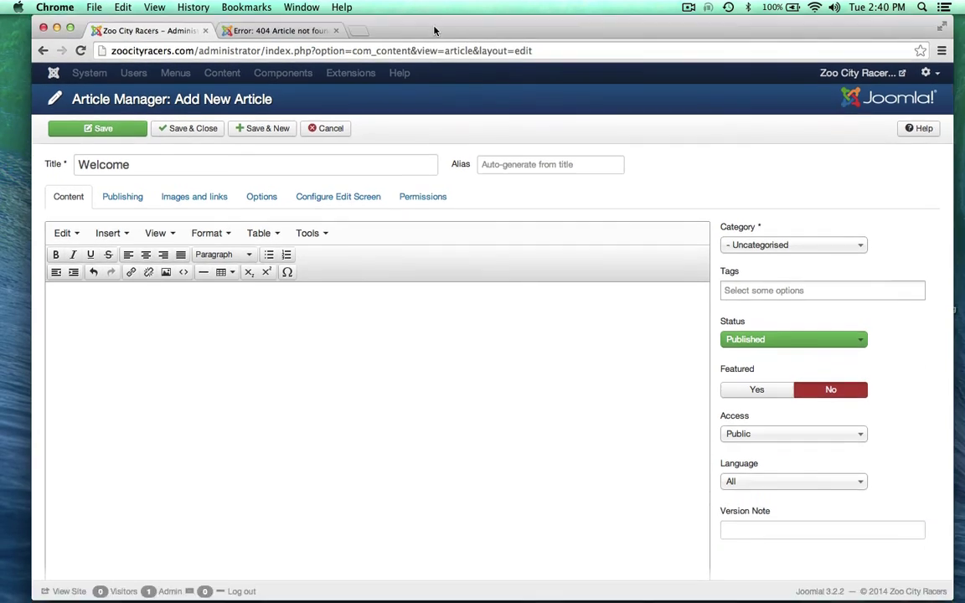
key(super+v)
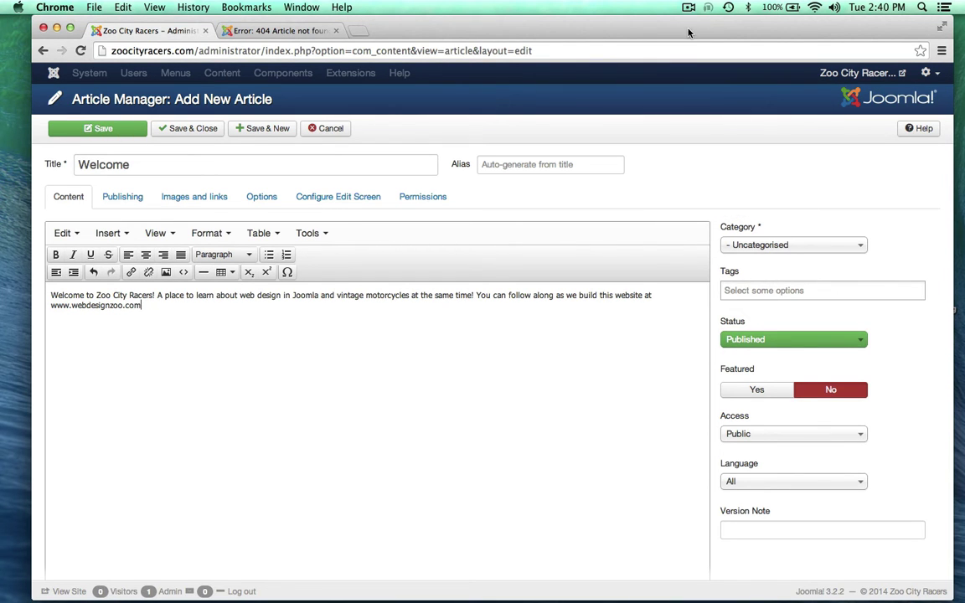
drag(689, 32, 709, 31)
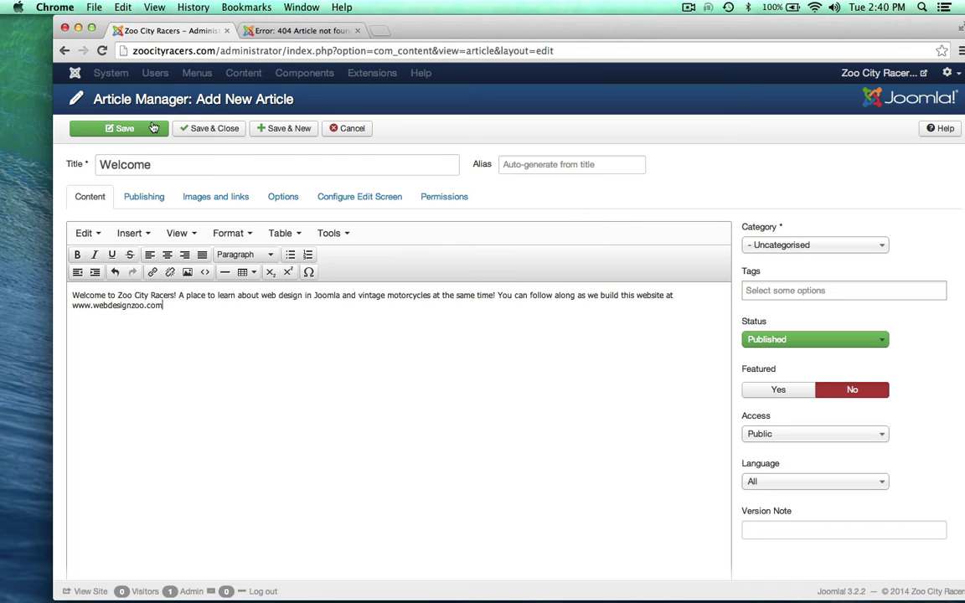
click(203, 131)
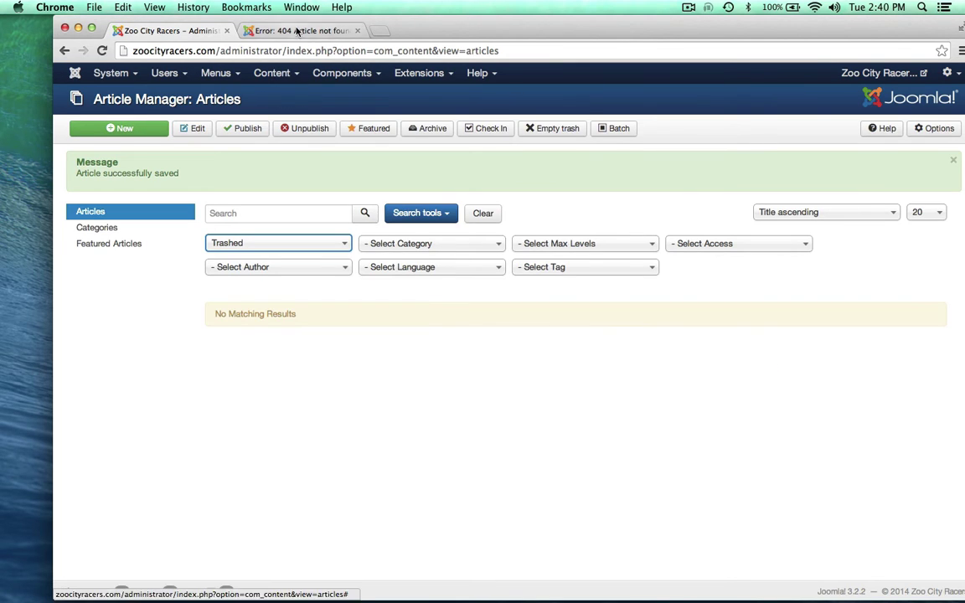
Reload the live site's home page, which still shows the 404 Article not found error
click(297, 31)
click(101, 50)
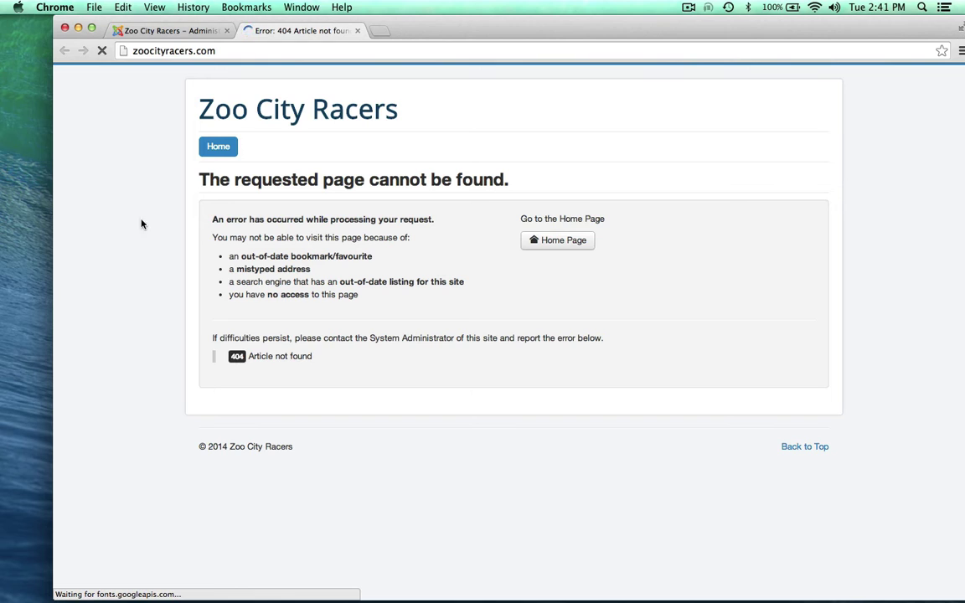
click(211, 146)
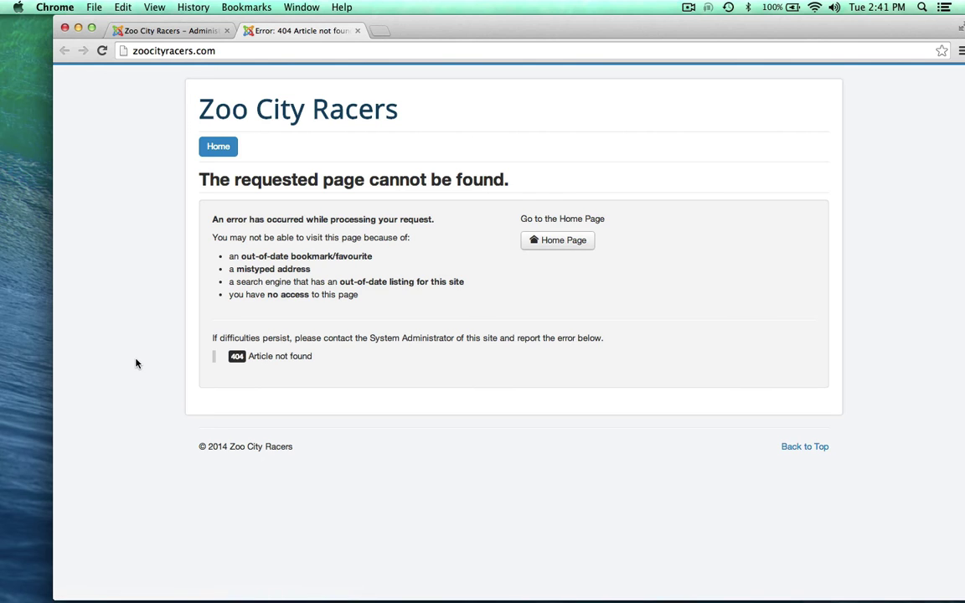
click(131, 28)
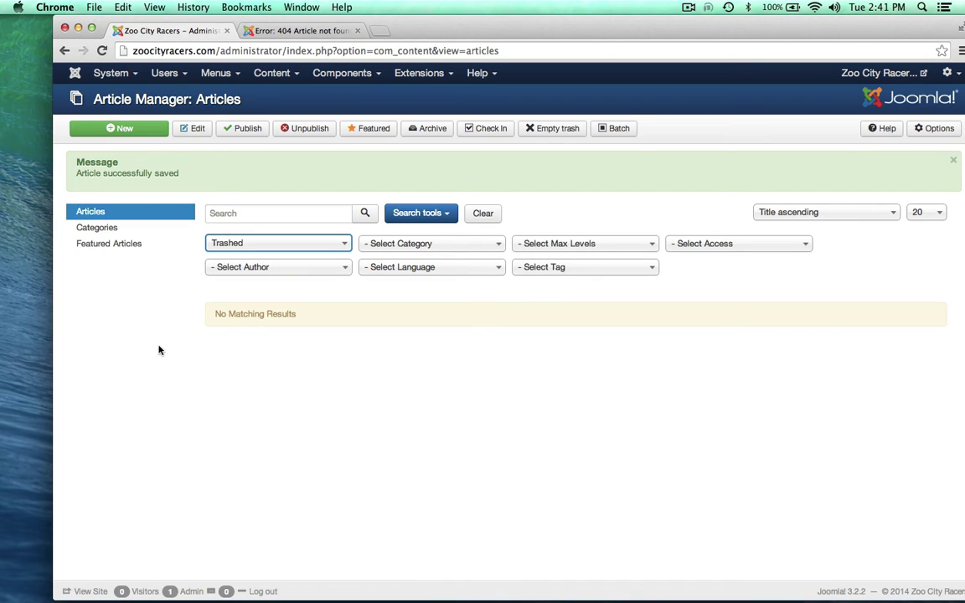
List the Main Menu items and recheck the public site's 404 error page
click(220, 74)
mouse_move(230, 124)
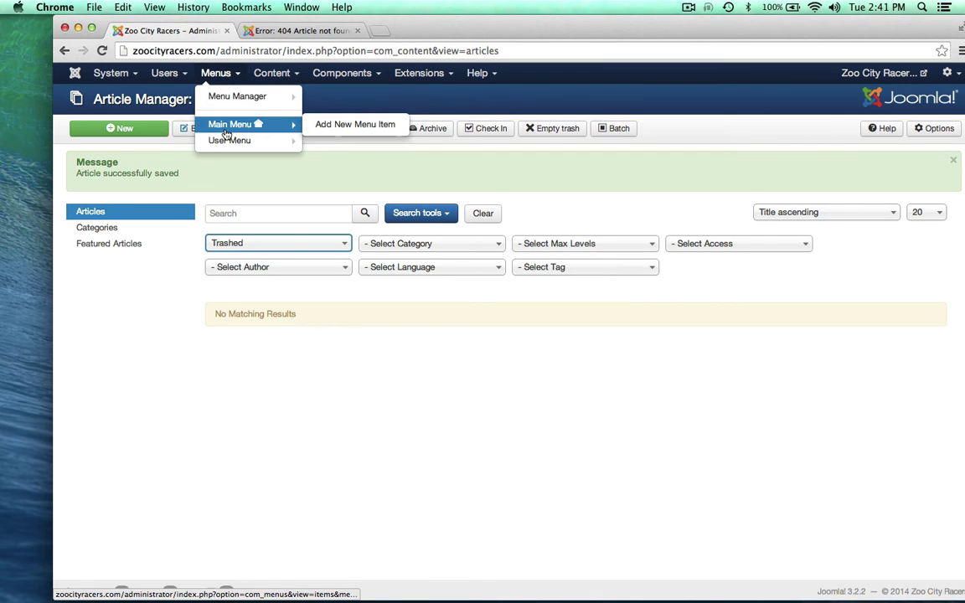
click(226, 134)
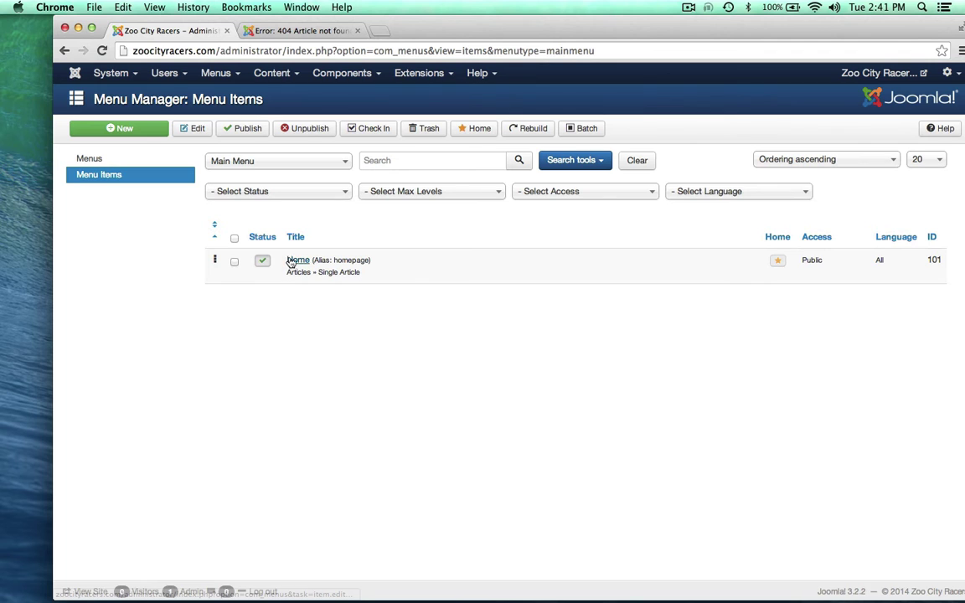
click(267, 31)
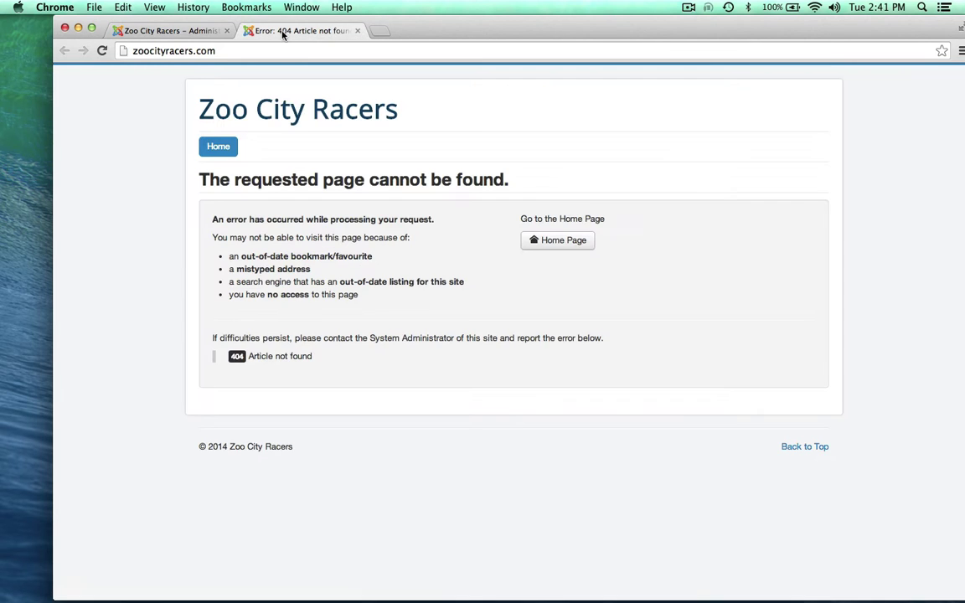
click(168, 31)
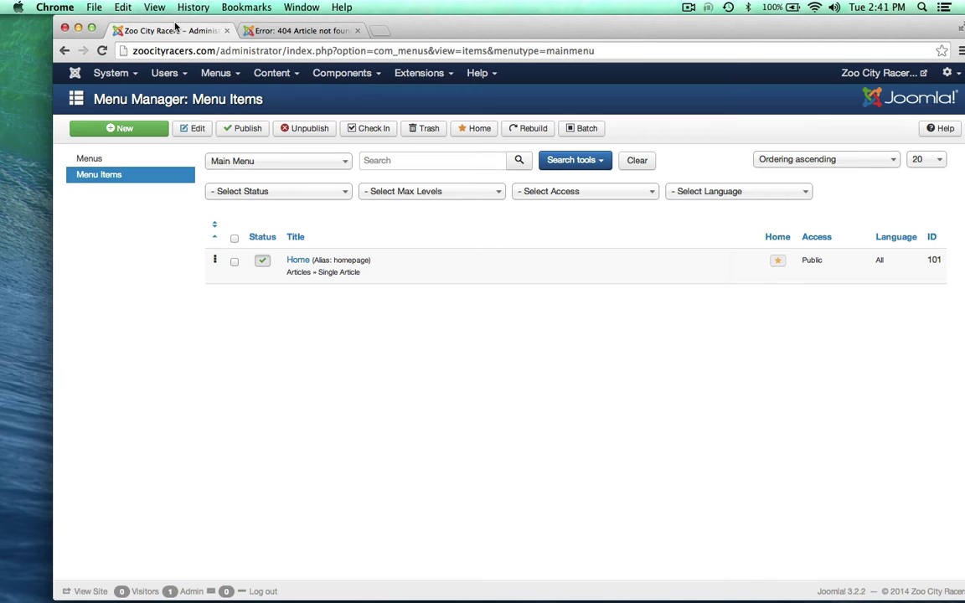
Set the Home menu item to display the Welcome article and save it
click(297, 260)
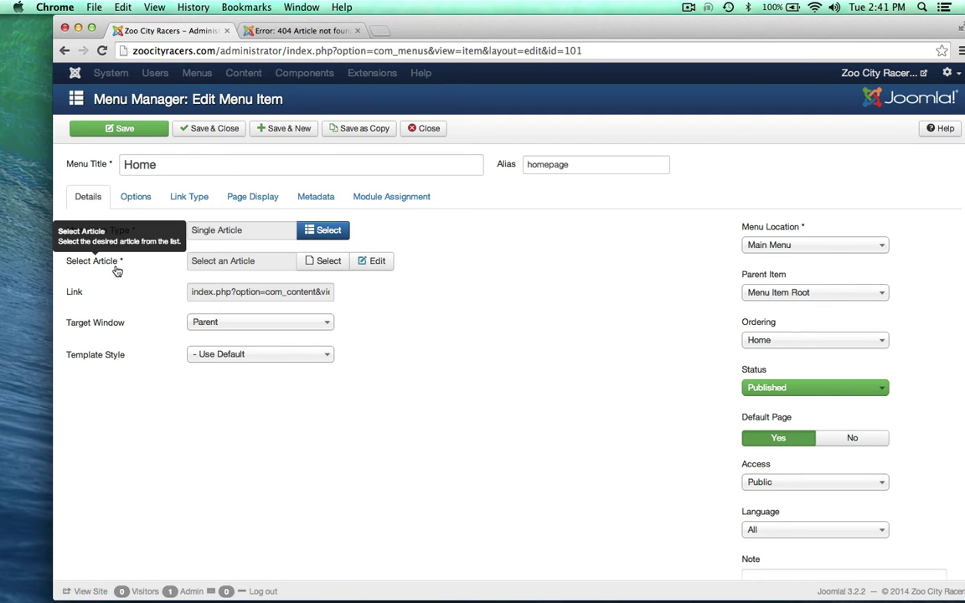
click(323, 262)
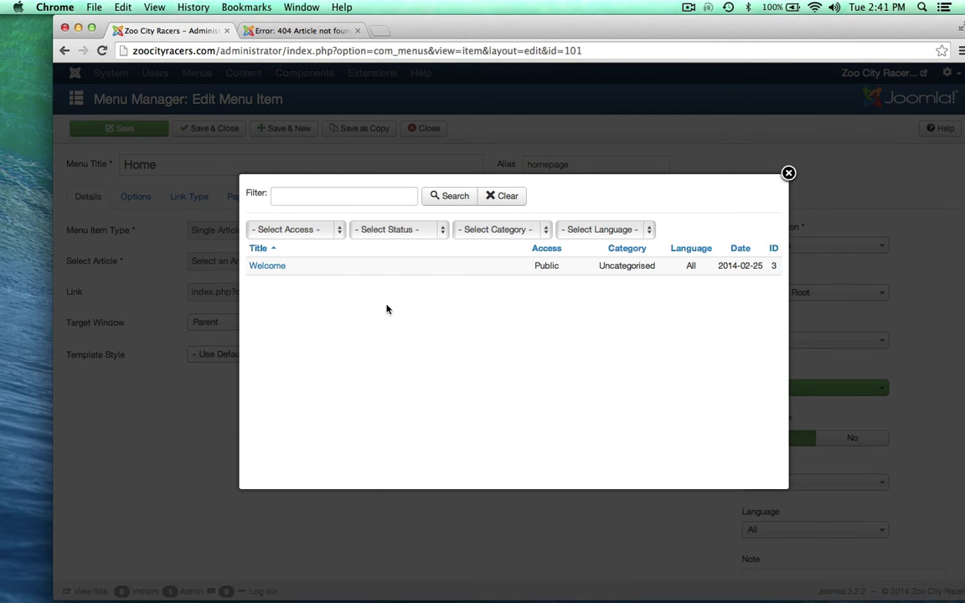
click(260, 266)
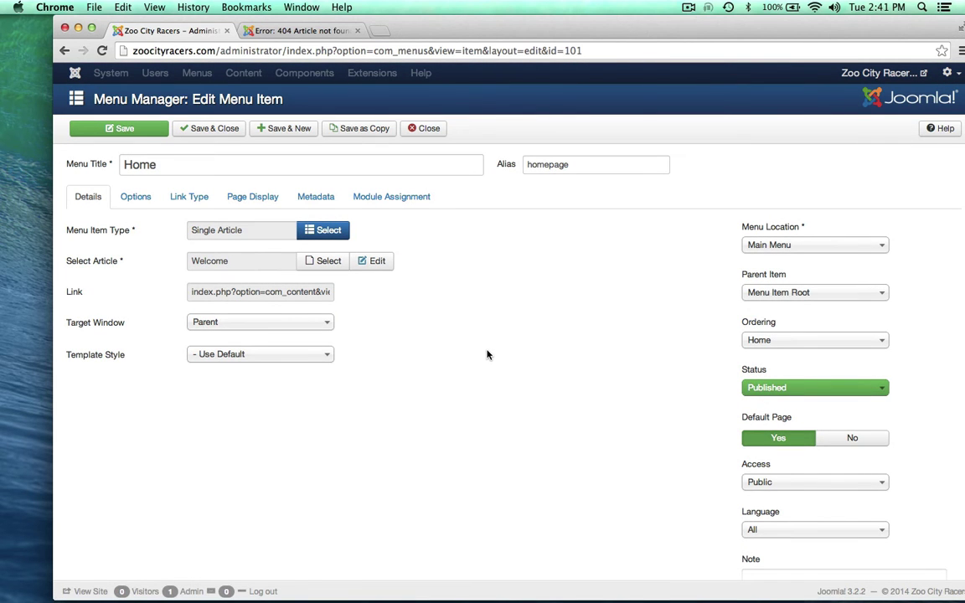
click(212, 130)
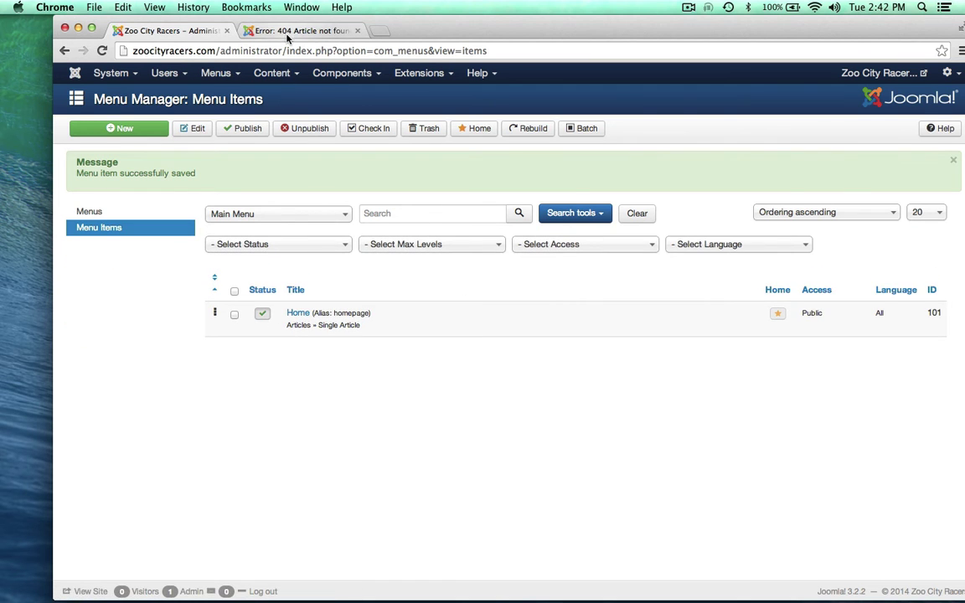
click(291, 32)
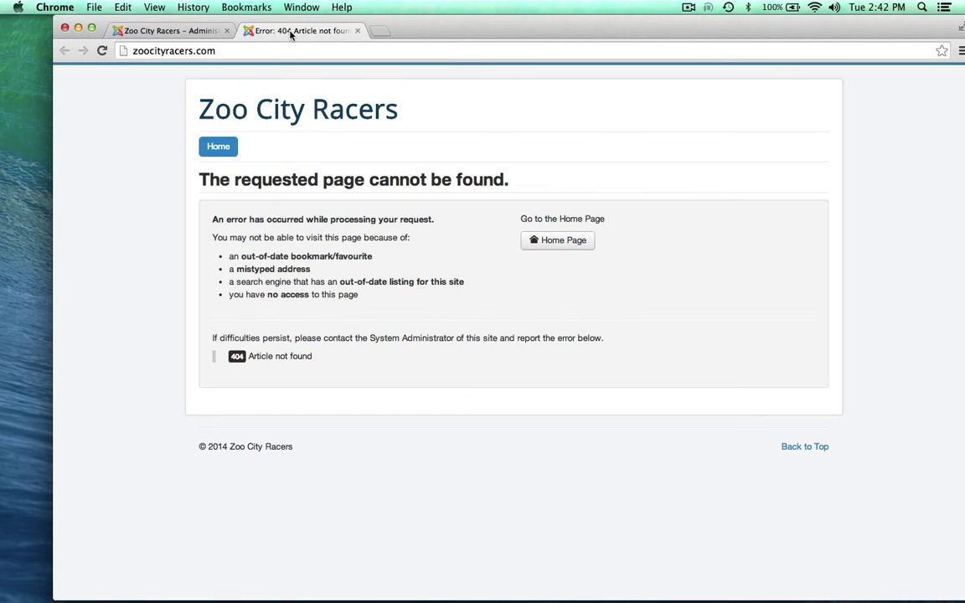
Reload the public site to confirm the home page now shows the Welcome article
click(99, 48)
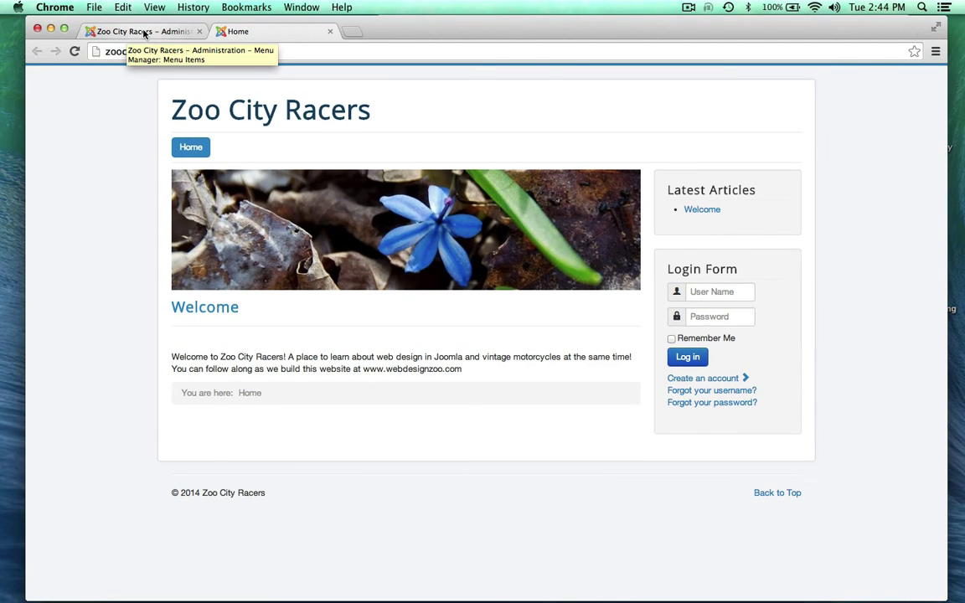
Go via the Control Panel to the article Category Manager, which lists only Uncategorised
click(145, 33)
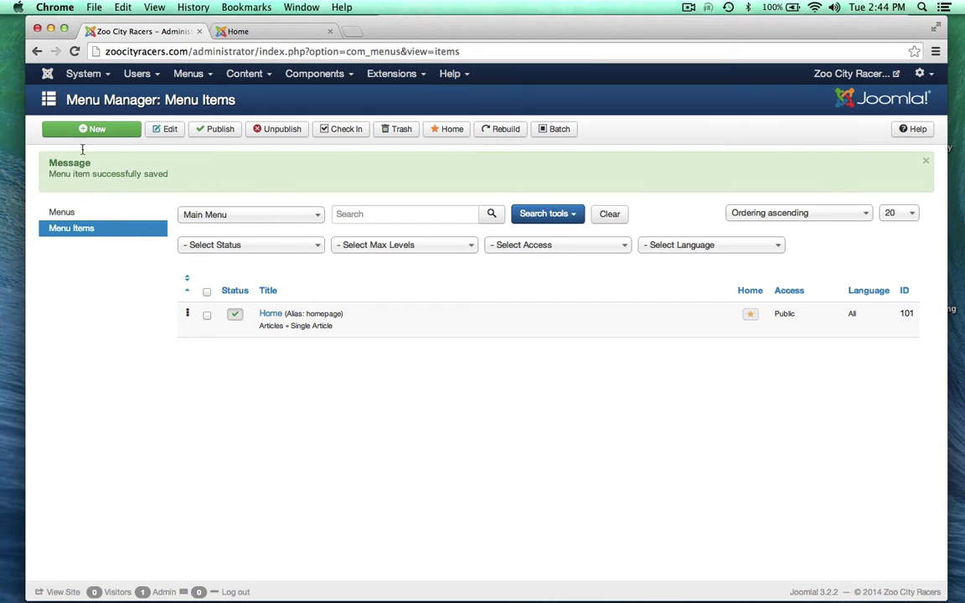
click(88, 75)
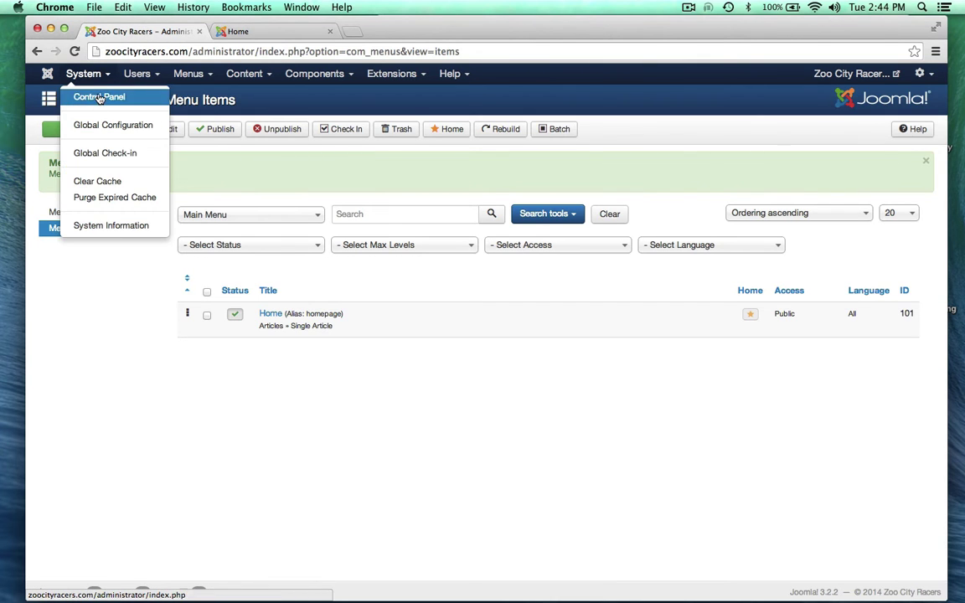
click(99, 100)
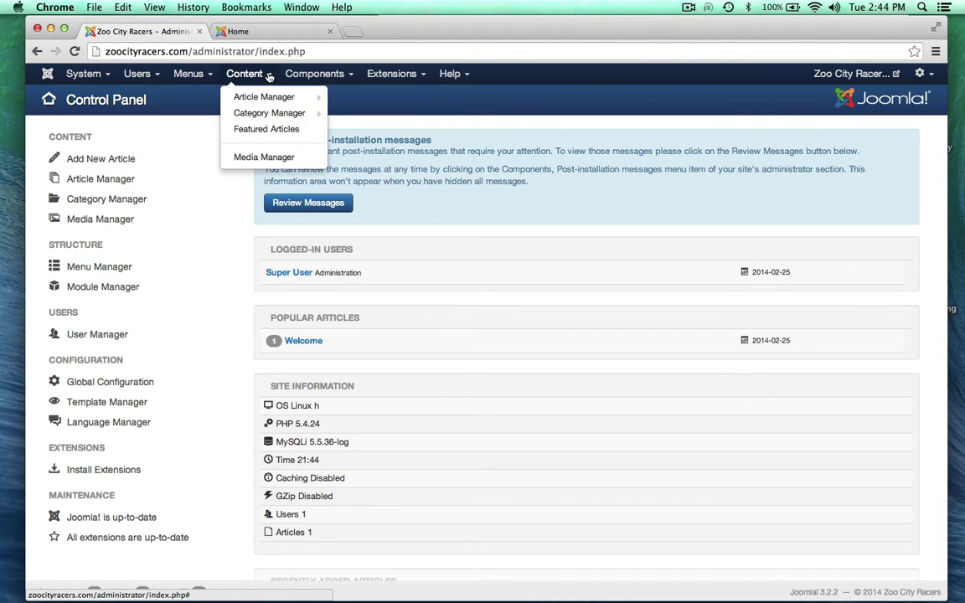
mouse_move(244, 73)
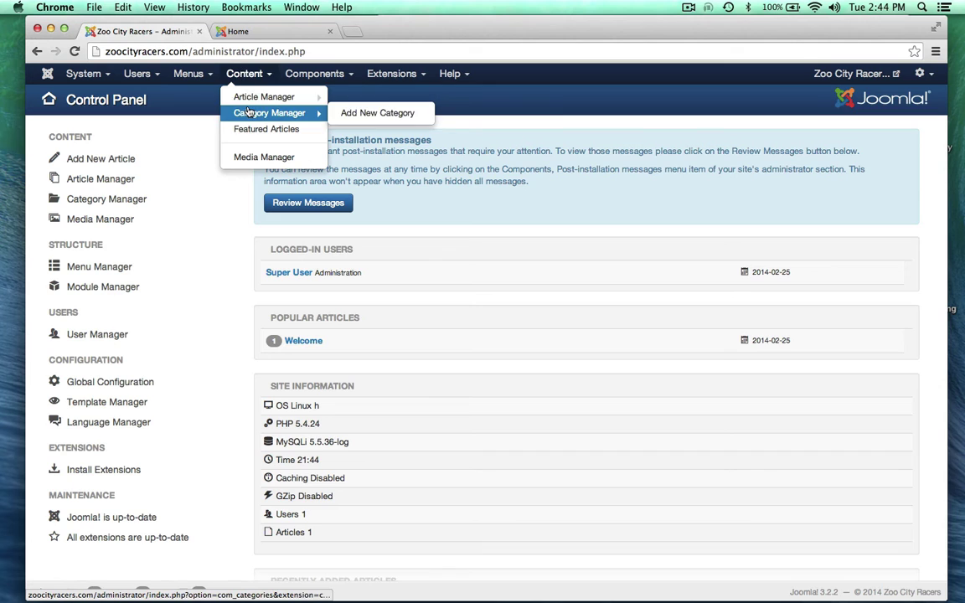
click(259, 112)
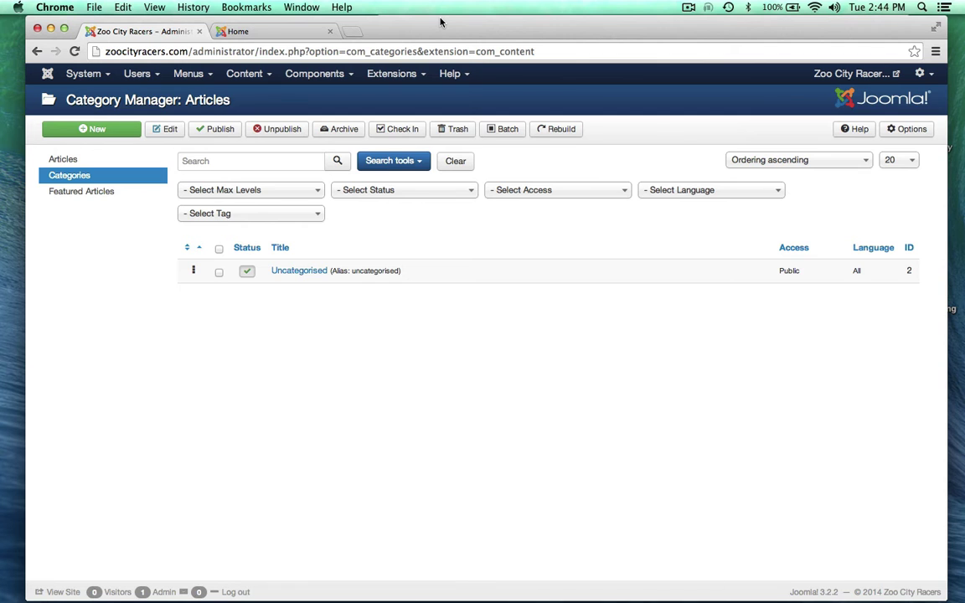
Open the my map.rtf site map document from the project folder
drag(440, 22, 420, 145)
click(482, 75)
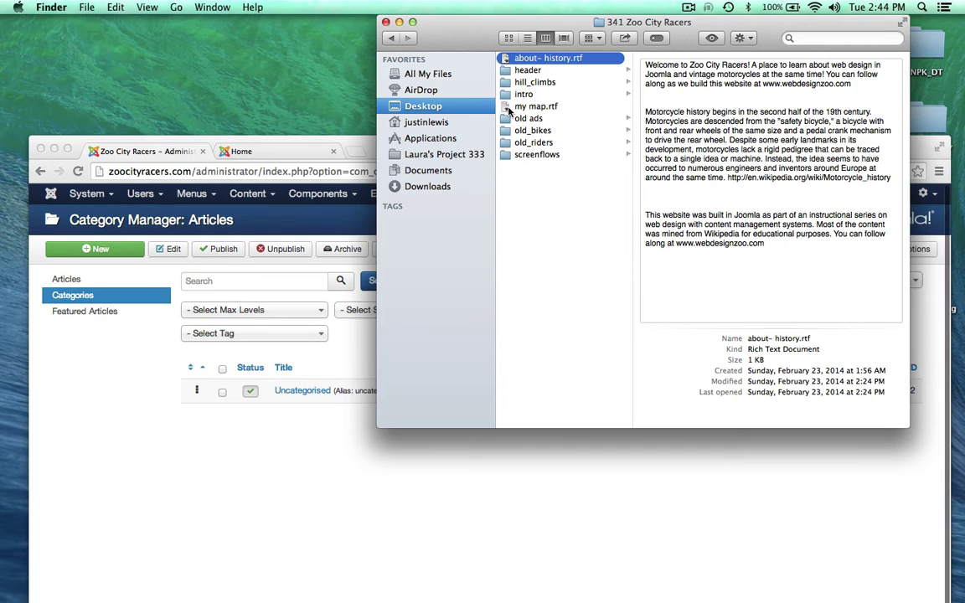
double_click(509, 107)
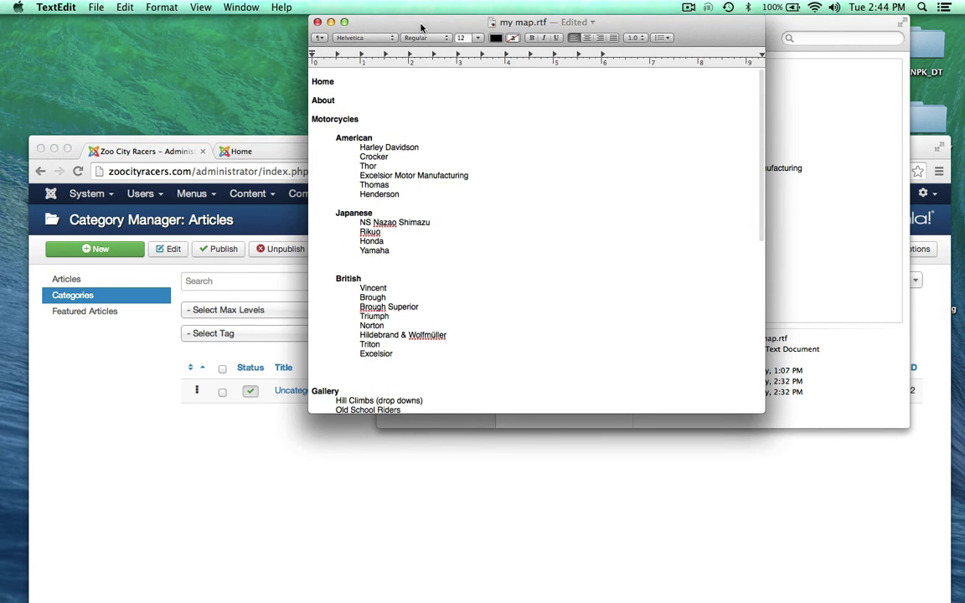
Read through the my map.rtf category outline from About down, then park it right, behind the Joomla browser
drag(421, 28, 426, 28)
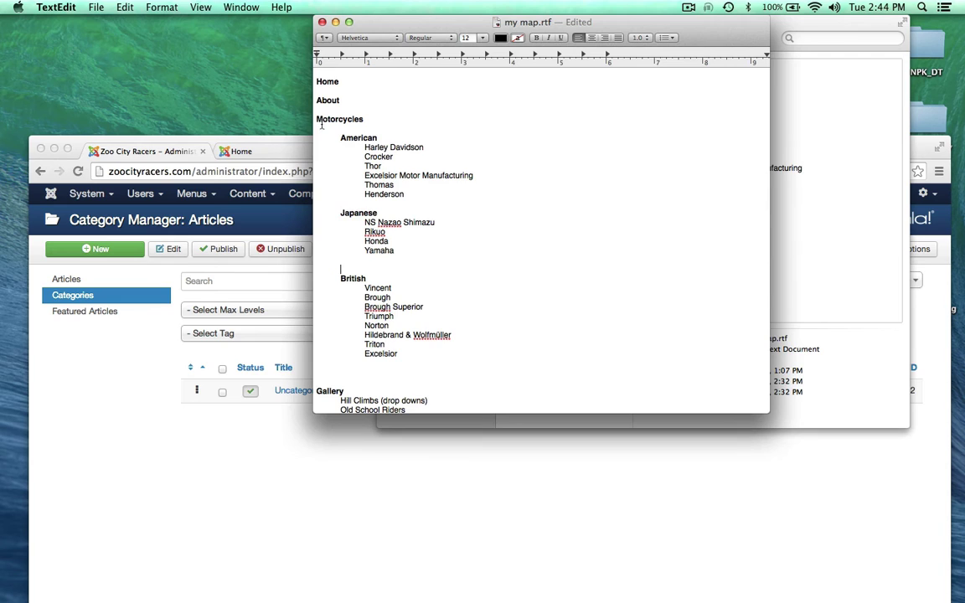
drag(316, 100, 344, 101)
click(395, 124)
scroll(348, 274, down, 1)
scroll(348, 276, down, 4)
scroll(350, 275, down, 1)
scroll(350, 275, down, 3)
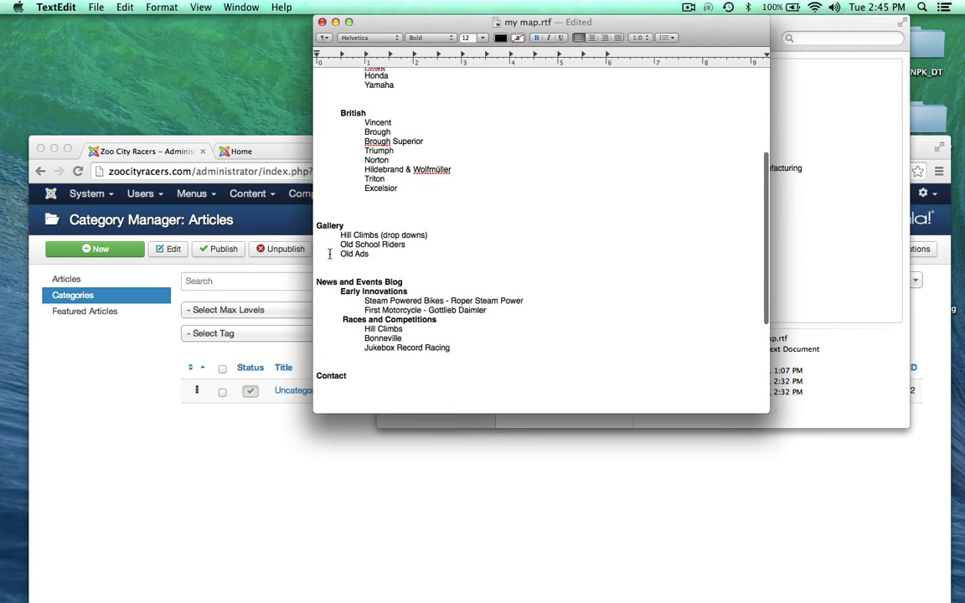
scroll(331, 255, down, 2)
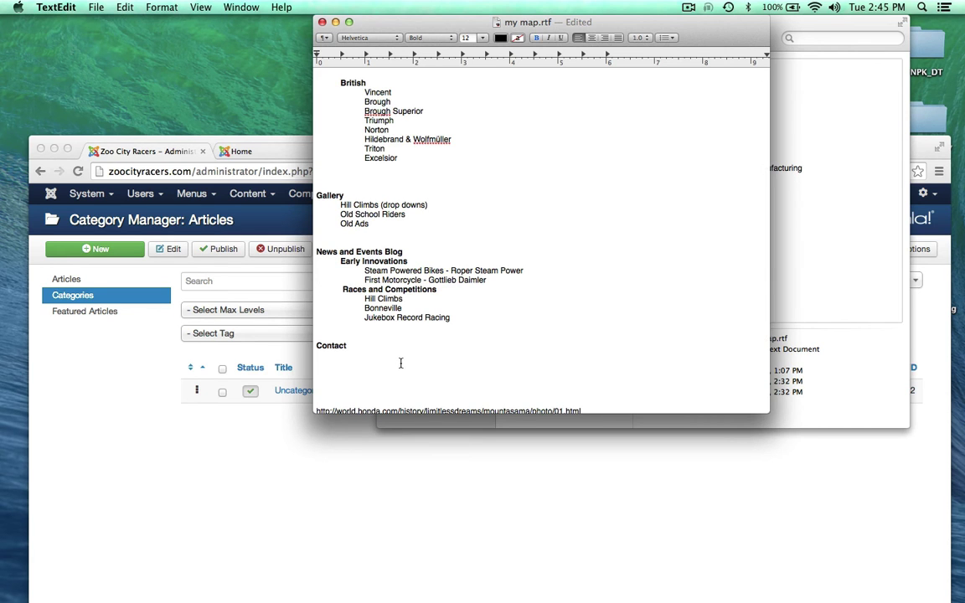
scroll(468, 369, up, 5)
scroll(464, 343, up, 3)
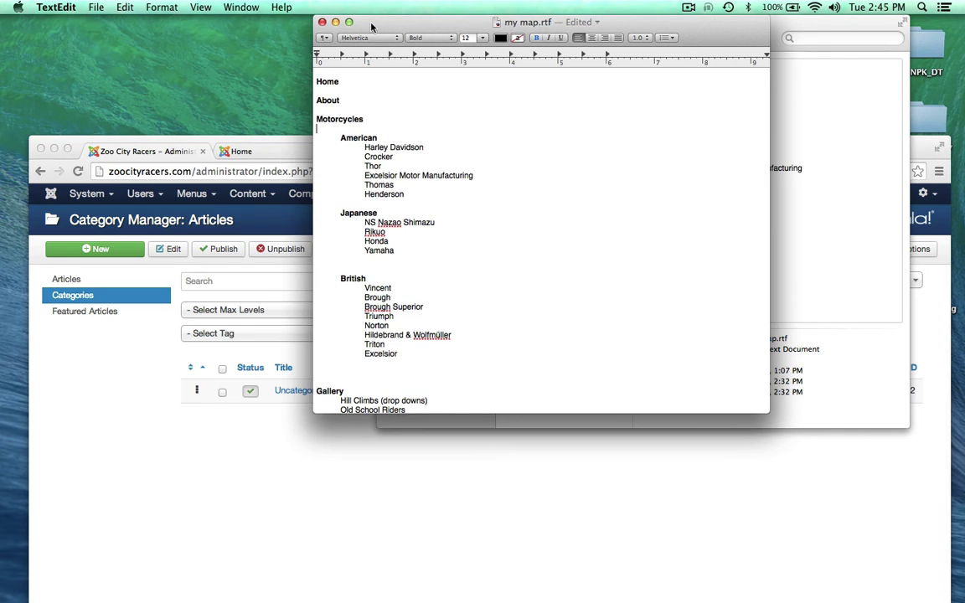
drag(376, 25, 463, 24)
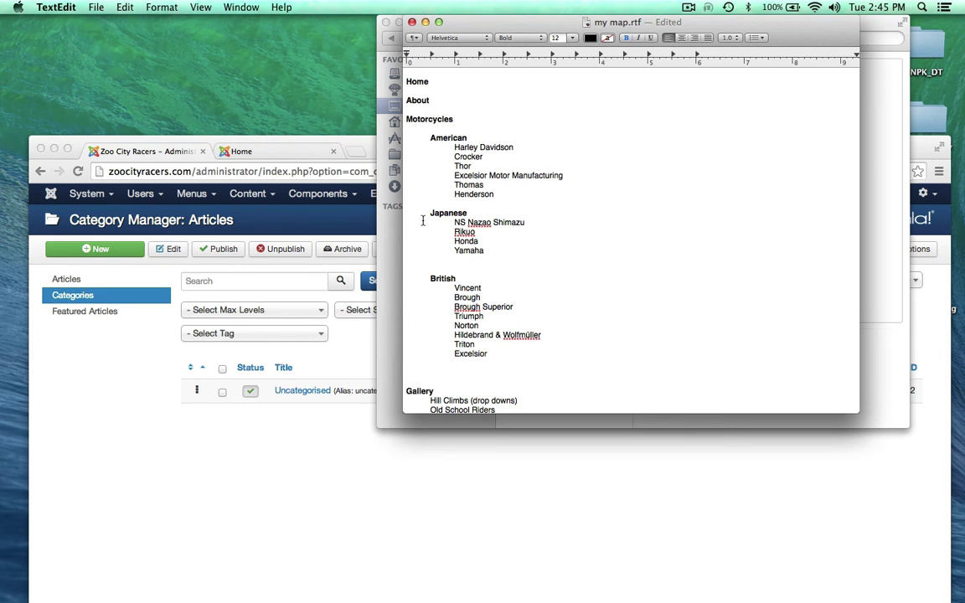
click(306, 498)
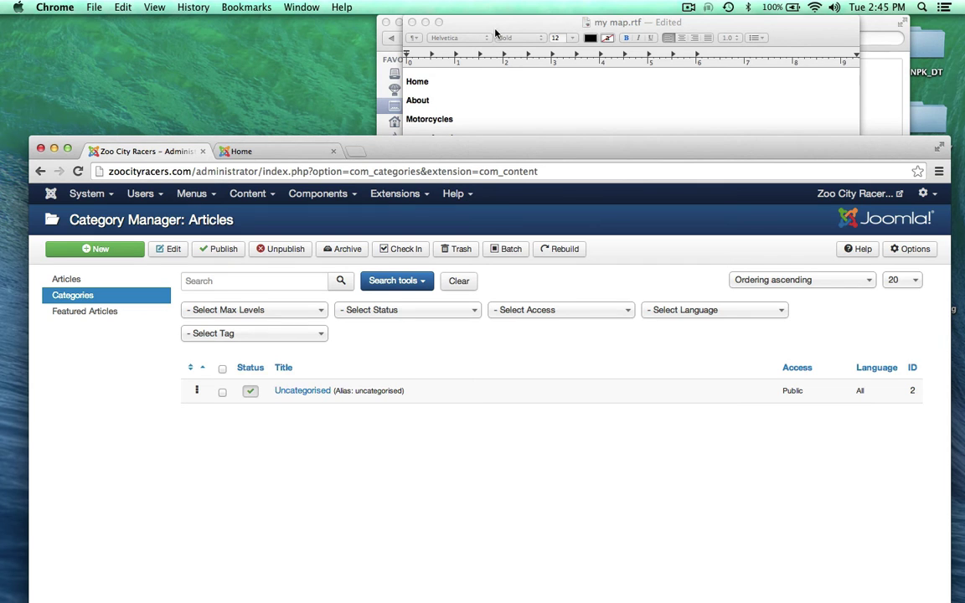
Glance at the site map again, then place the Category Manager browser at the screen's top
drag(500, 28, 494, 26)
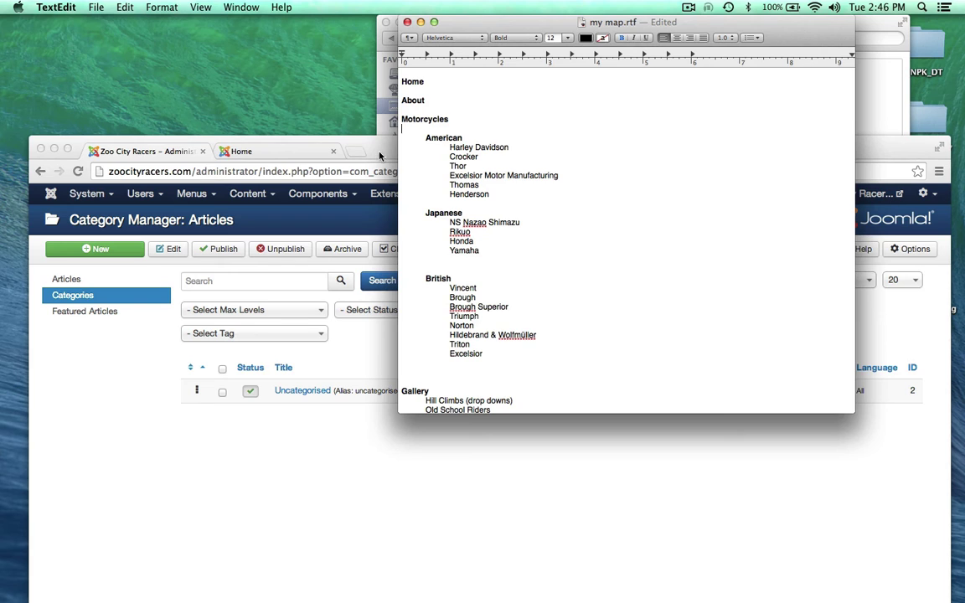
click(687, 153)
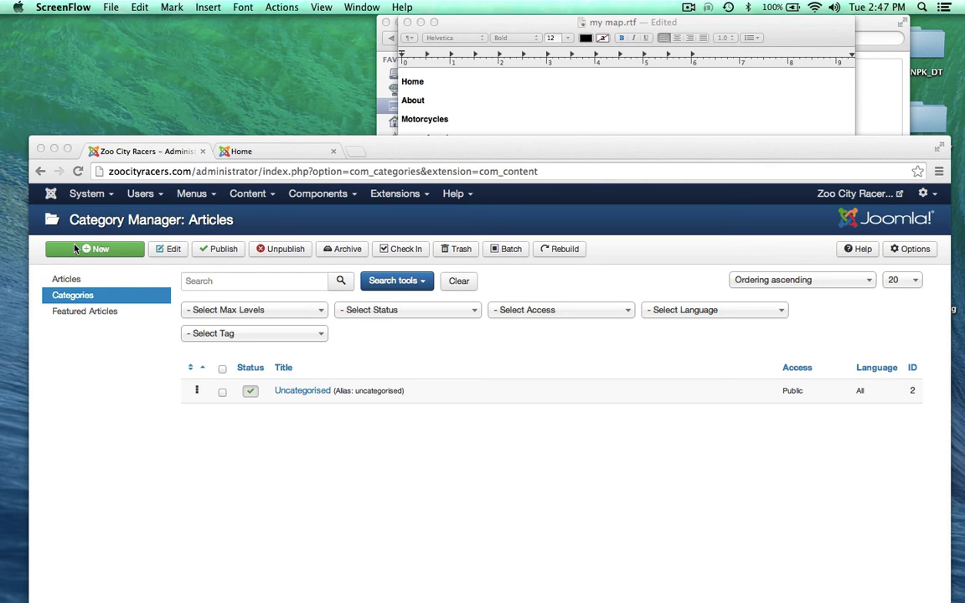
drag(406, 149, 395, 28)
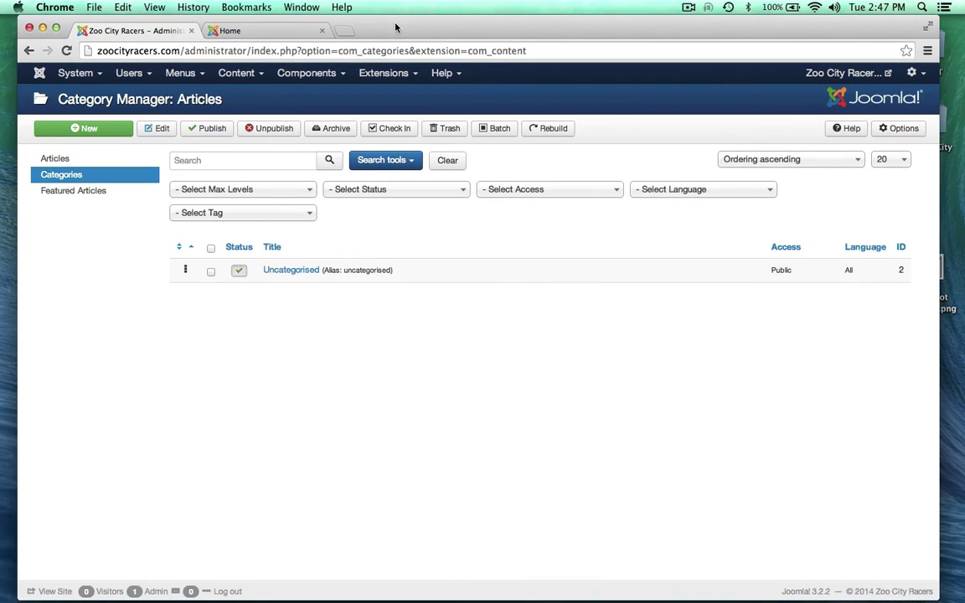
Start a new article category and enter the title About
click(92, 128)
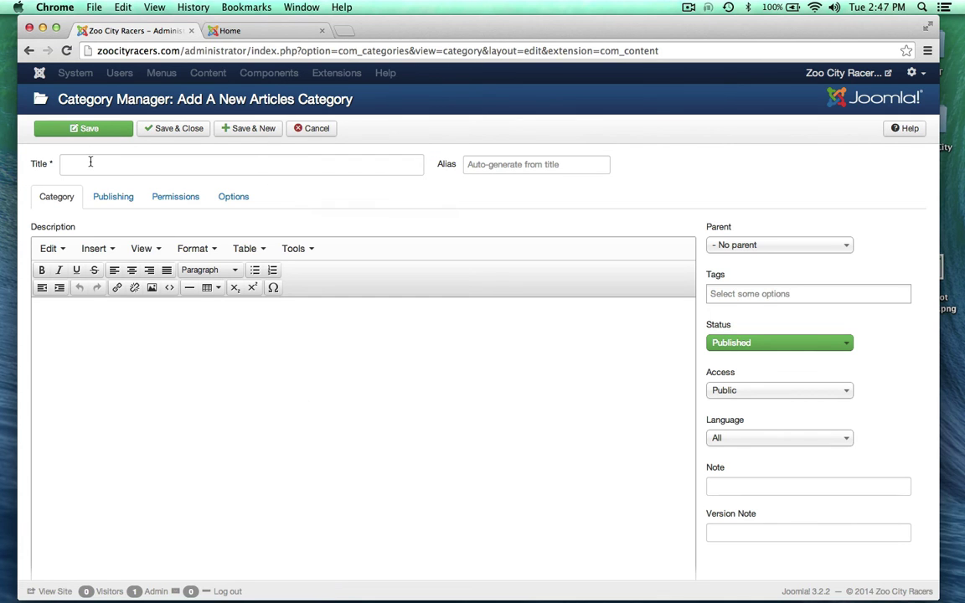
click(90, 161)
text(About)
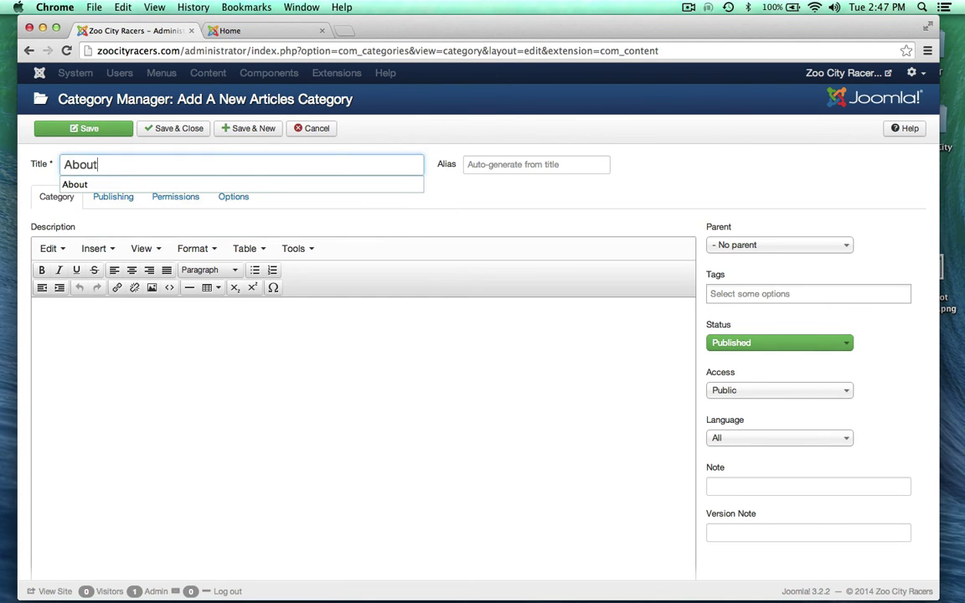
click(494, 226)
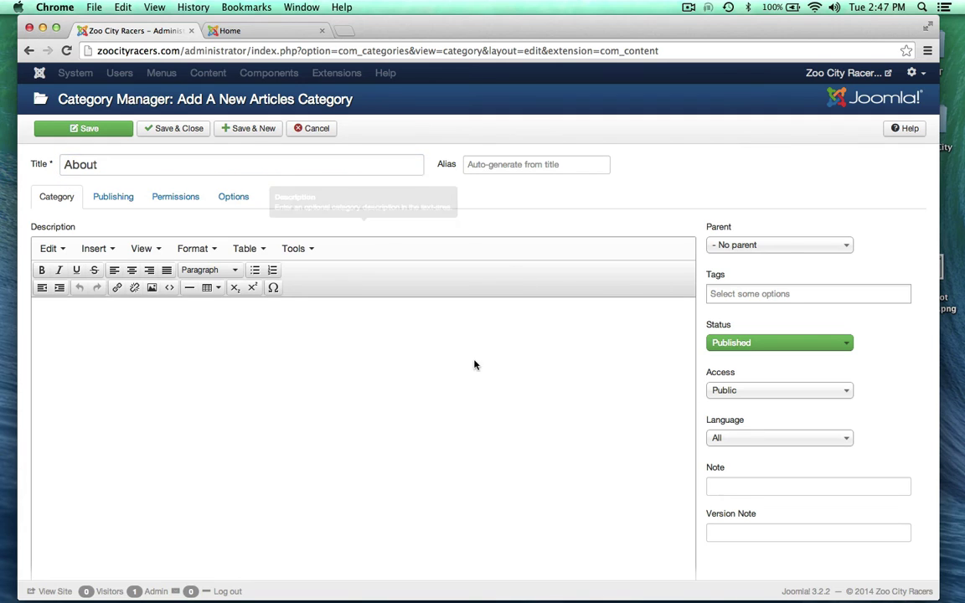
click(433, 395)
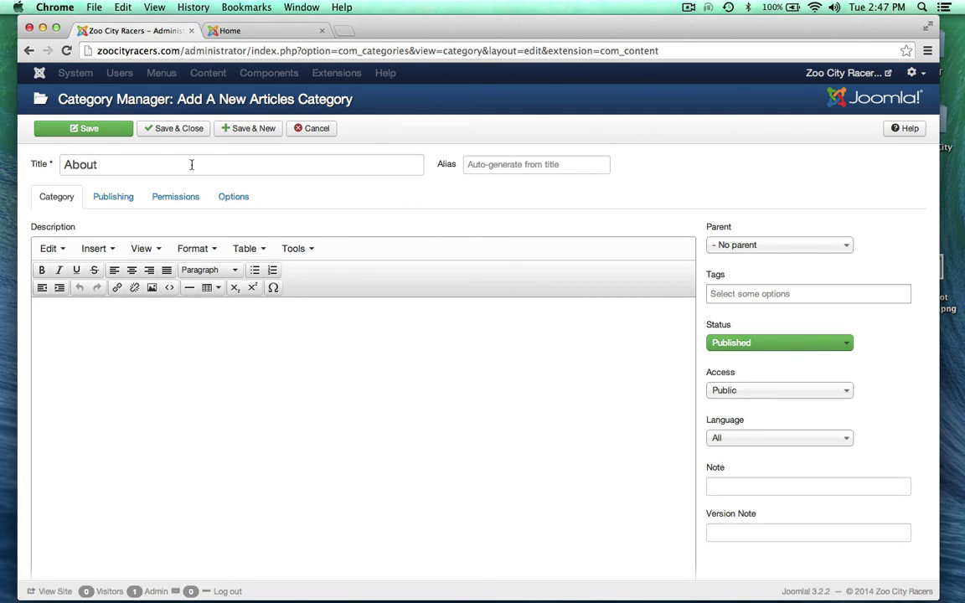
drag(63, 165, 94, 166)
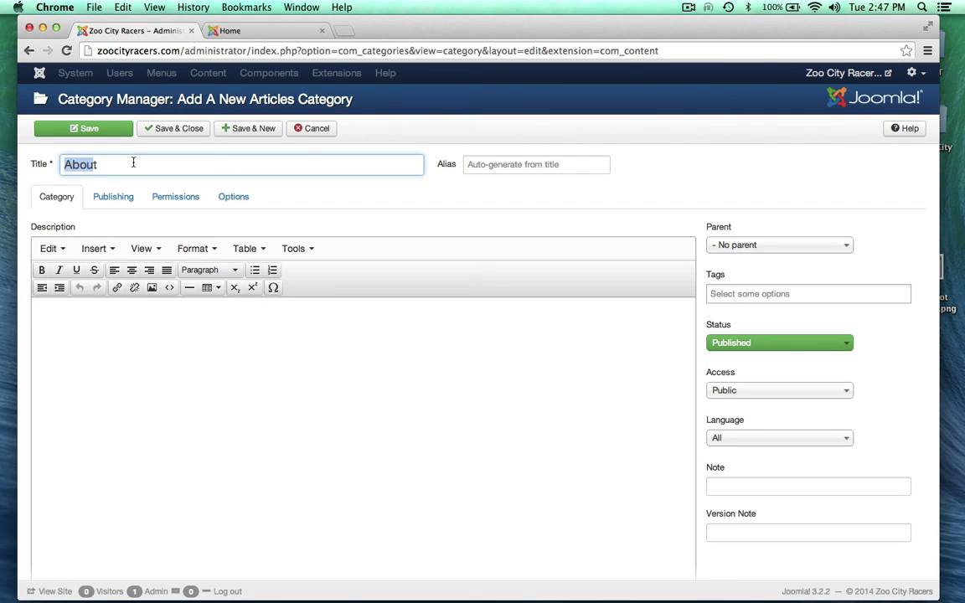
text(About)
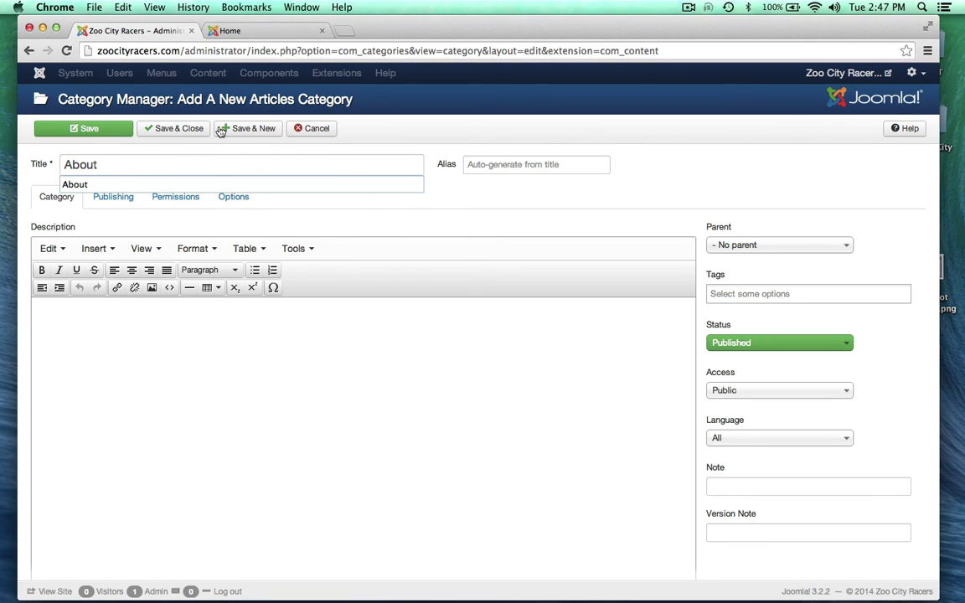
click(439, 197)
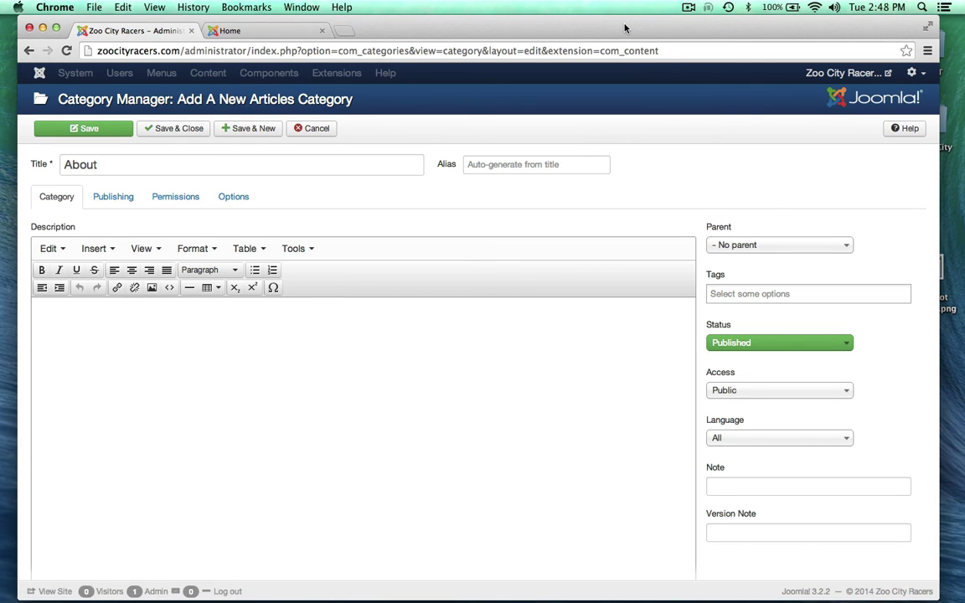
drag(624, 29, 644, 118)
click(524, 19)
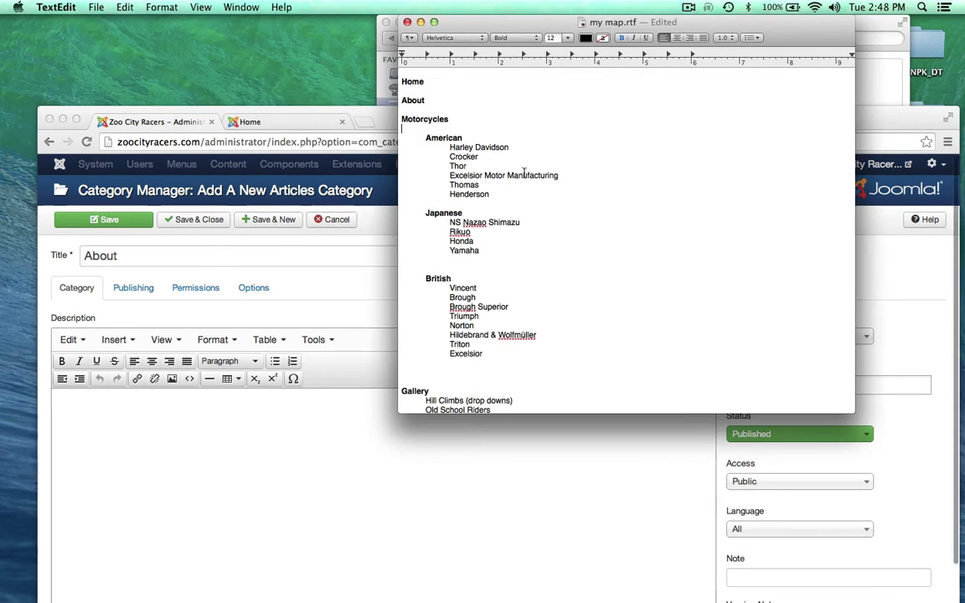
double_click(434, 136)
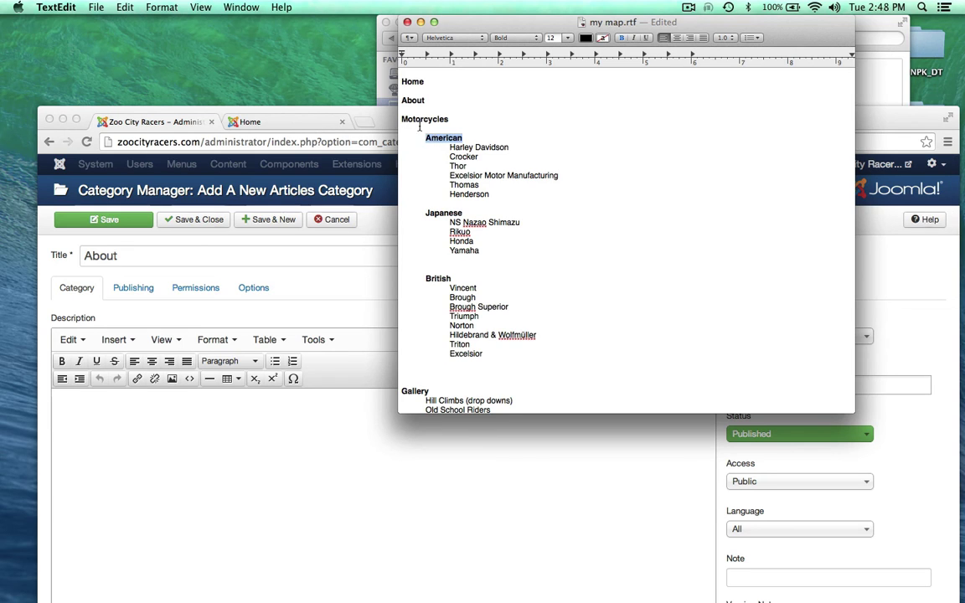
click(423, 137)
mouse_move(423, 136)
mouse_down()
mouse_move(461, 135)
mouse_move(428, 120)
mouse_up()
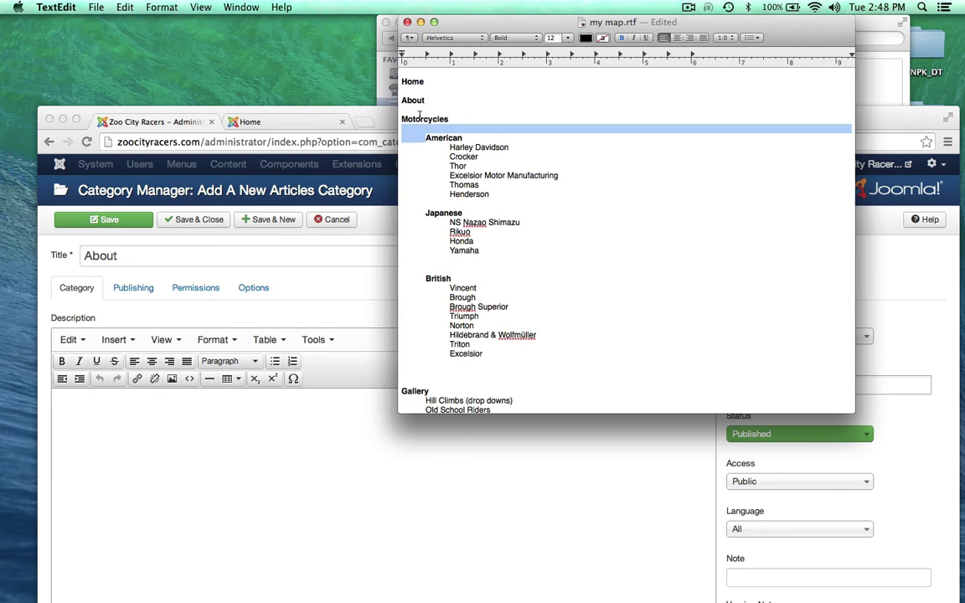
double_click(422, 119)
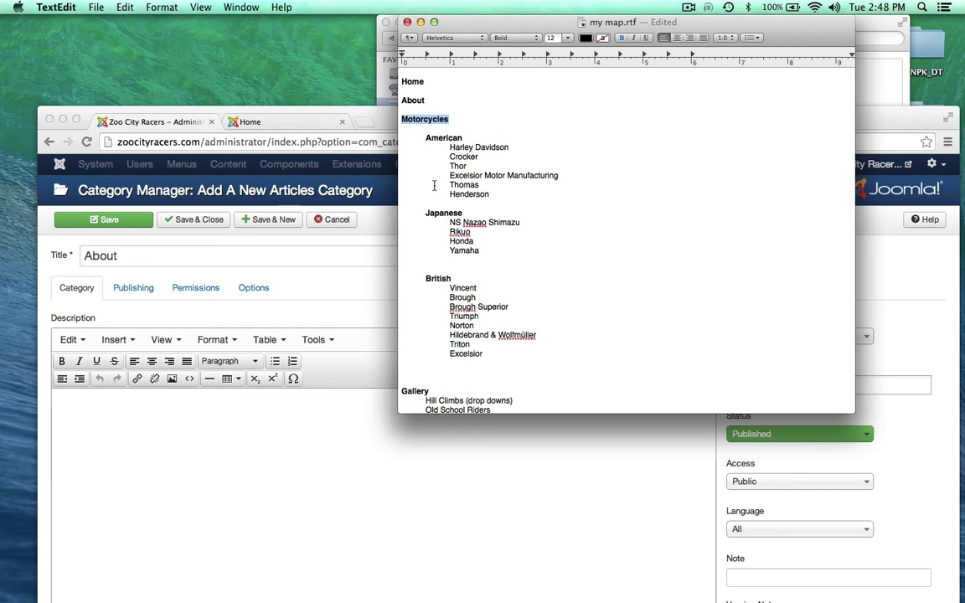
scroll(434, 188, down, 5)
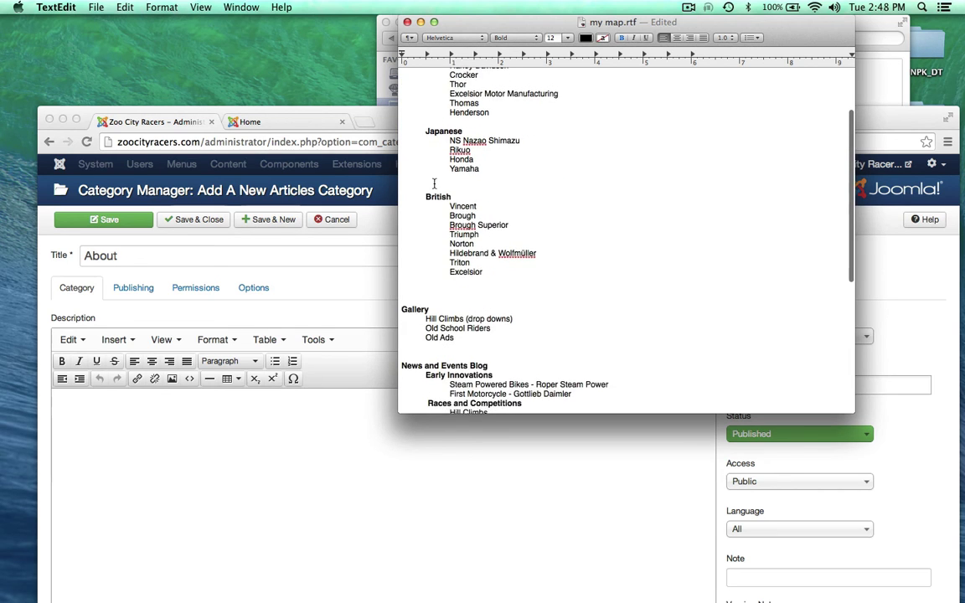
scroll(433, 183, down, 3)
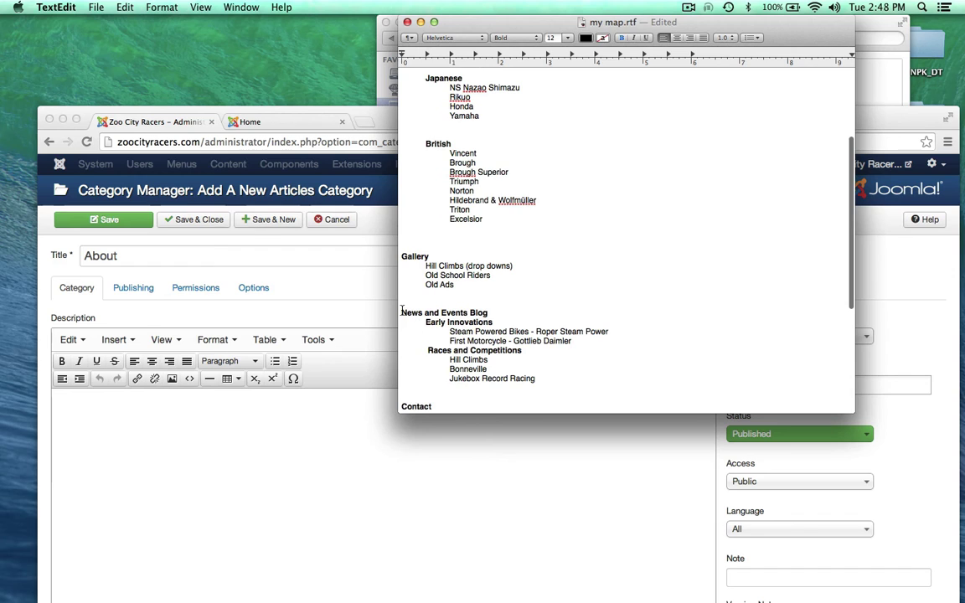
drag(402, 312, 488, 312)
click(429, 331)
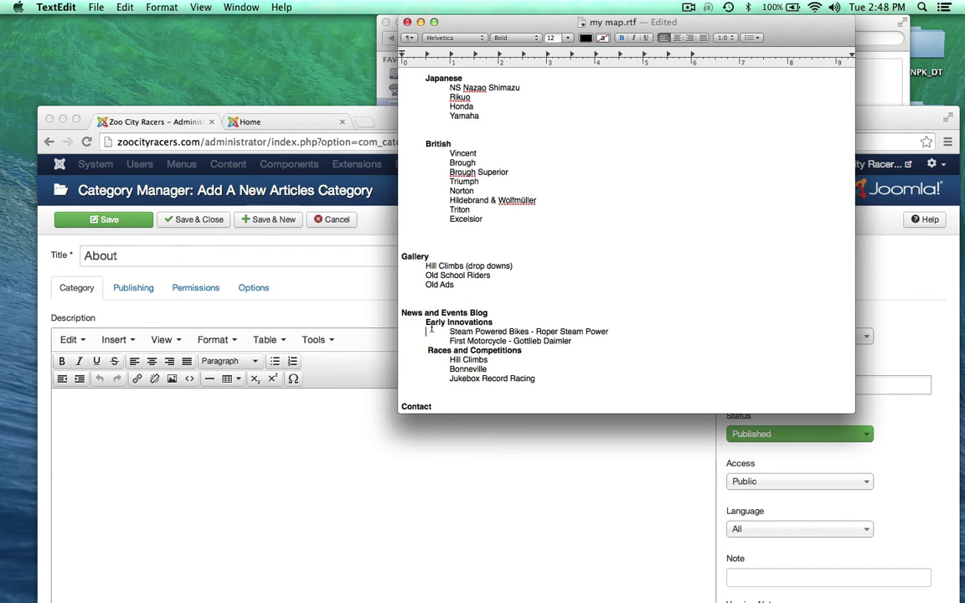
drag(426, 322, 498, 322)
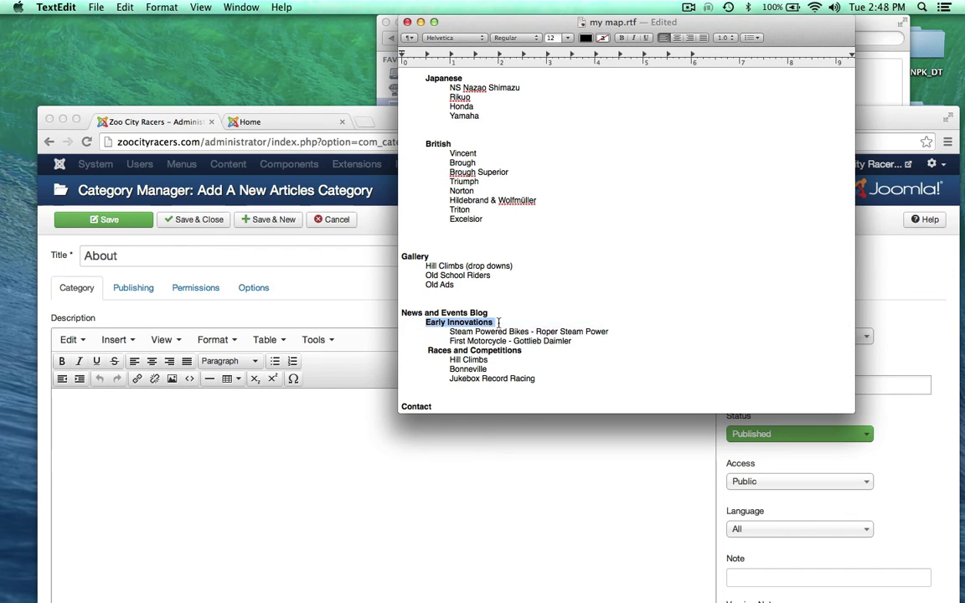
click(526, 254)
scroll(527, 254, up, 5)
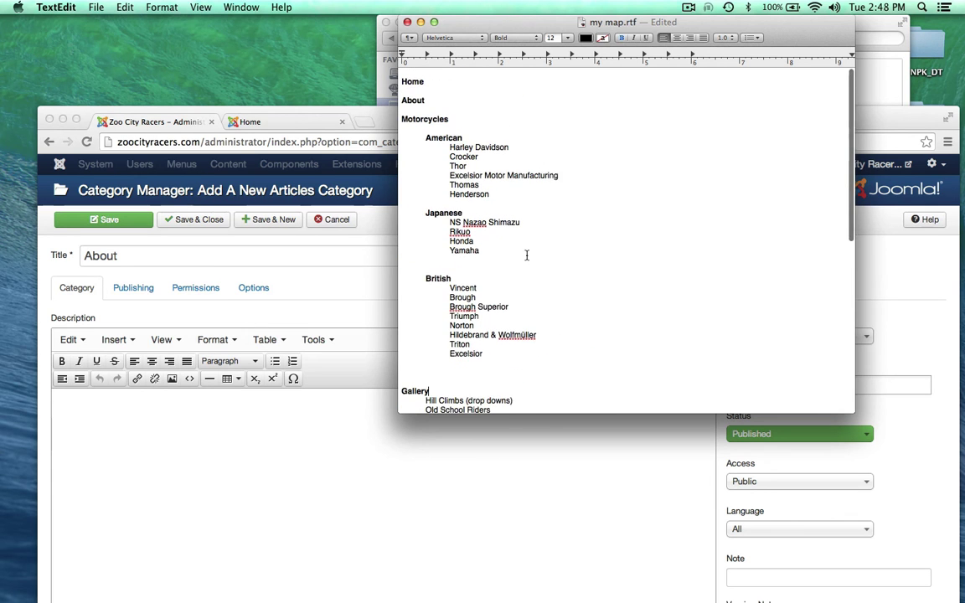
double_click(412, 101)
click(345, 102)
drag(345, 102, 371, 34)
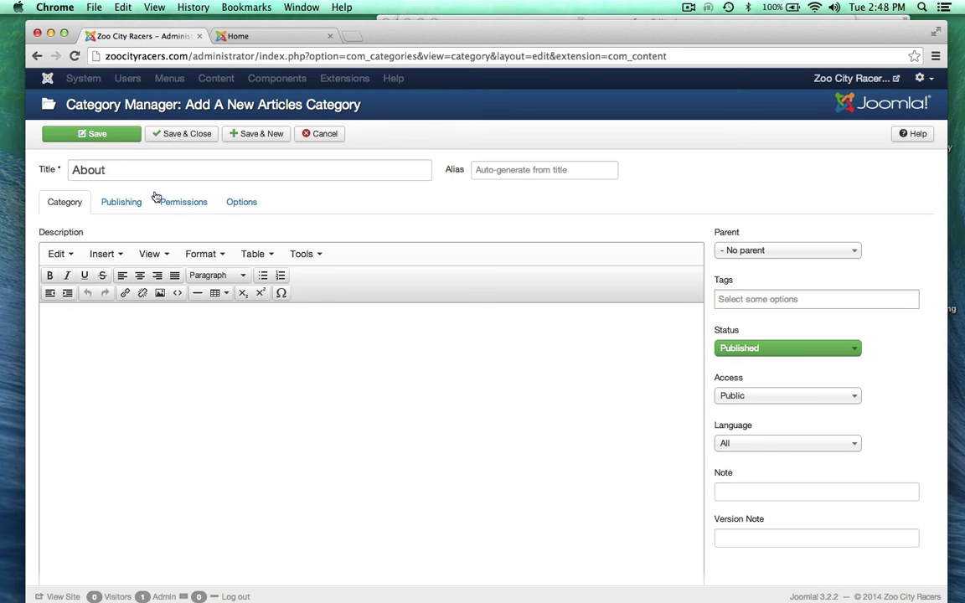
Save the About category, then add and save a Motorcycles category copied from the site map
click(267, 135)
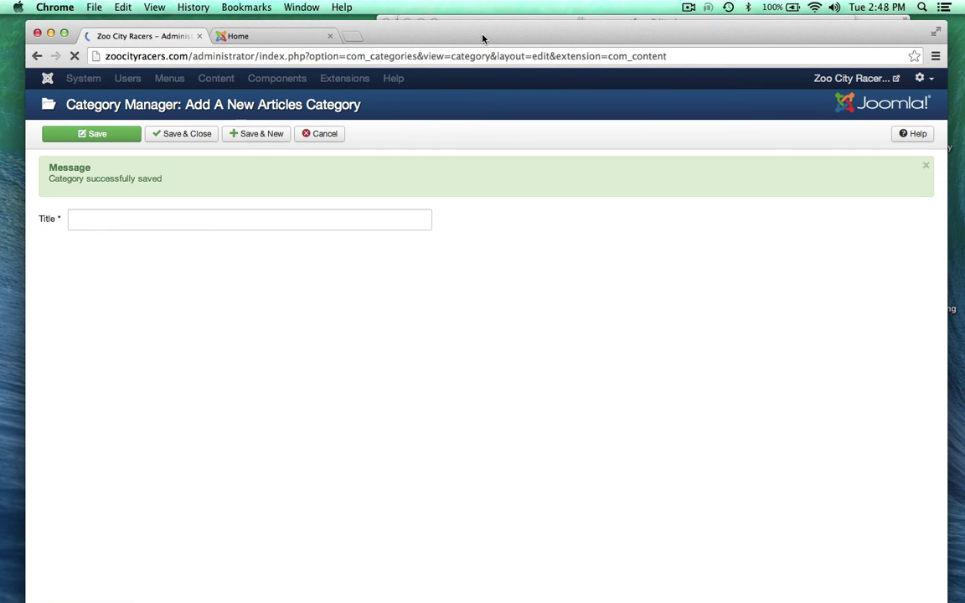
drag(482, 38, 491, 149)
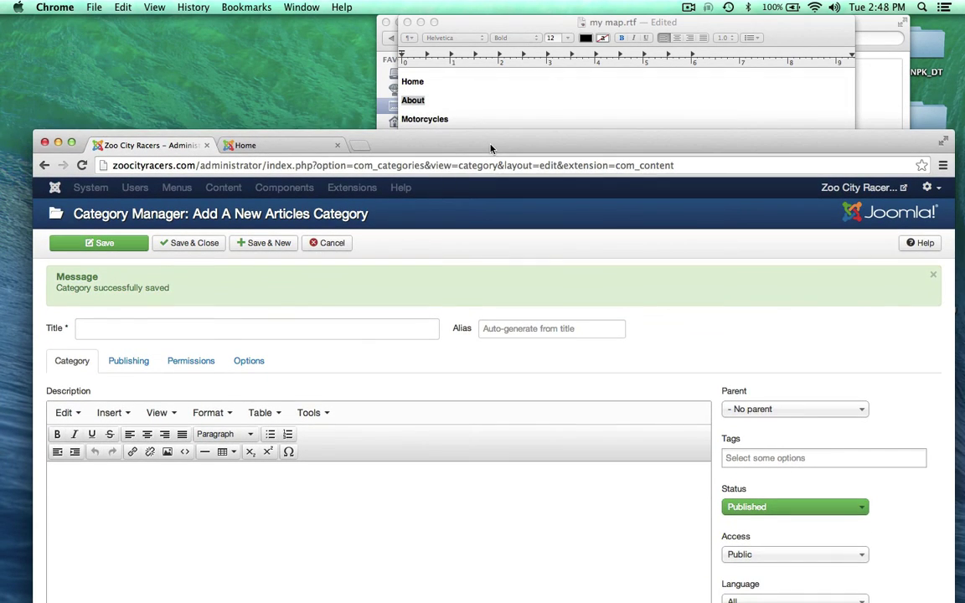
click(471, 101)
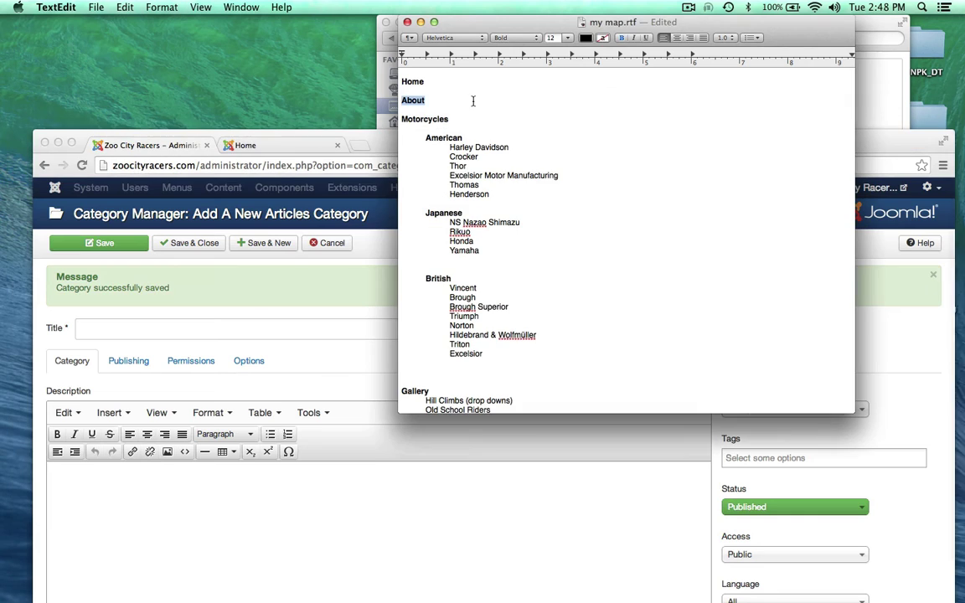
double_click(424, 119)
key(super+c)
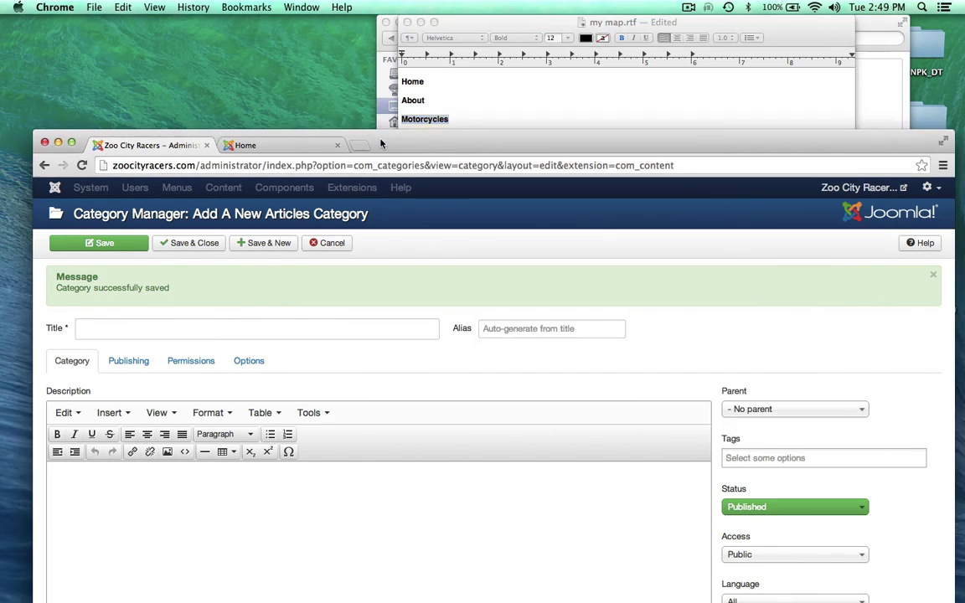
drag(346, 136, 365, 21)
click(204, 213)
key(super+v)
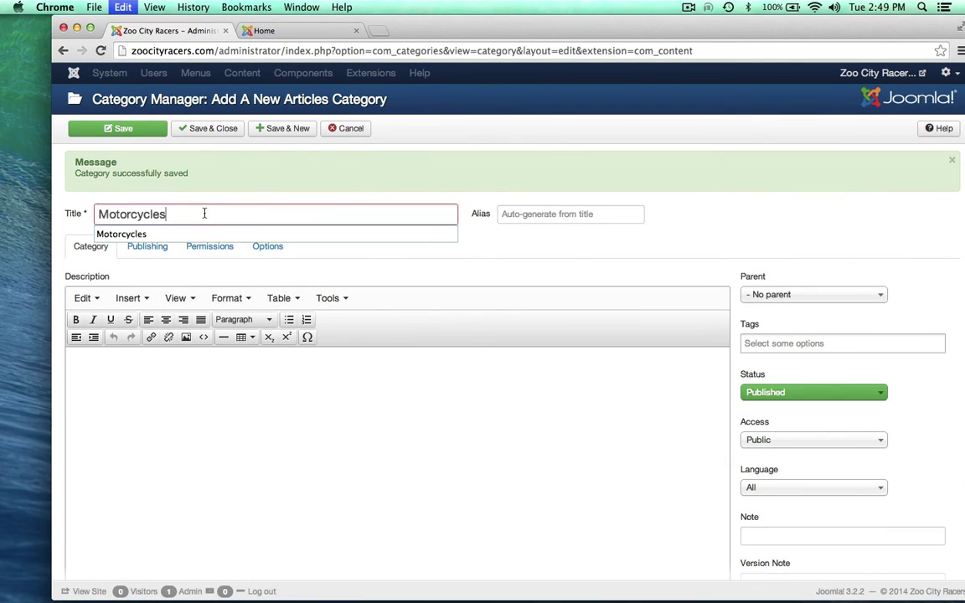
click(140, 420)
drag(447, 23, 430, 24)
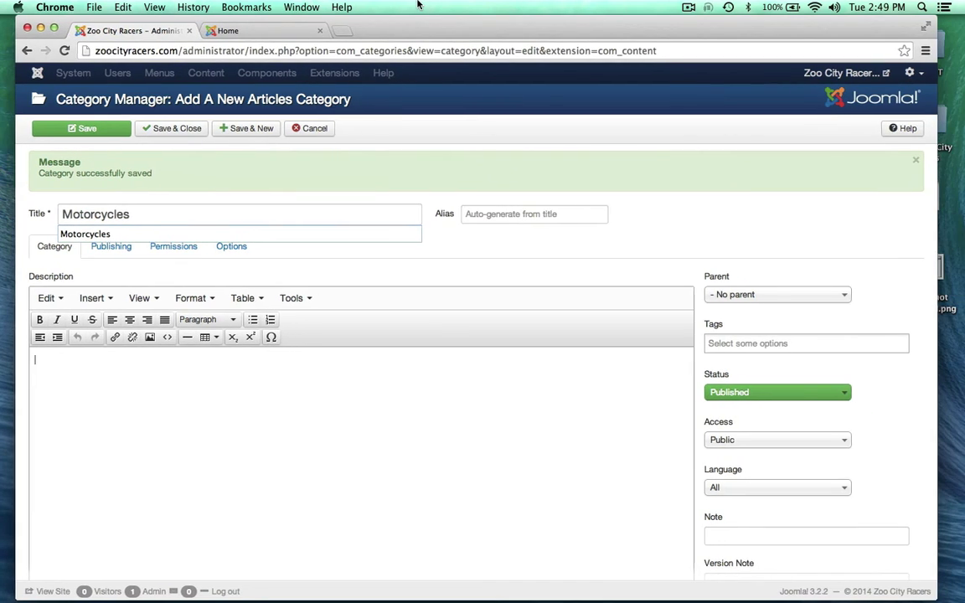
click(577, 222)
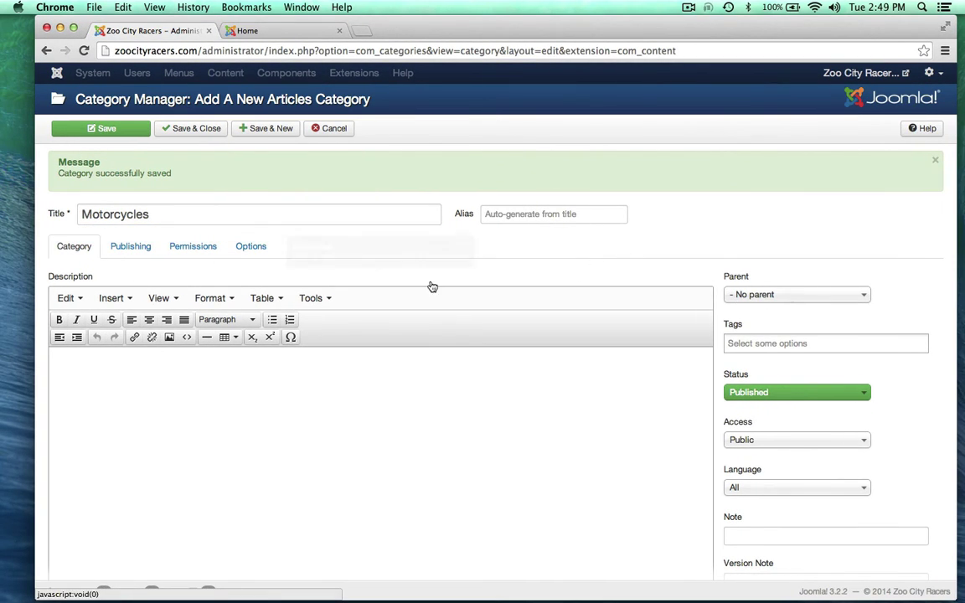
click(281, 128)
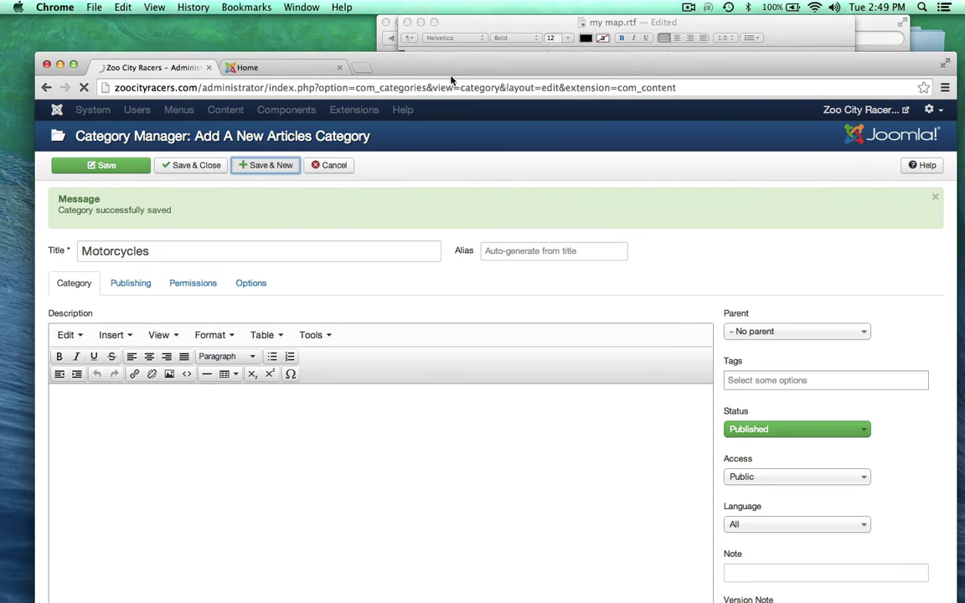
Add an American category, copied from the site map, with parent Motorcycles, and save it
drag(452, 31, 445, 106)
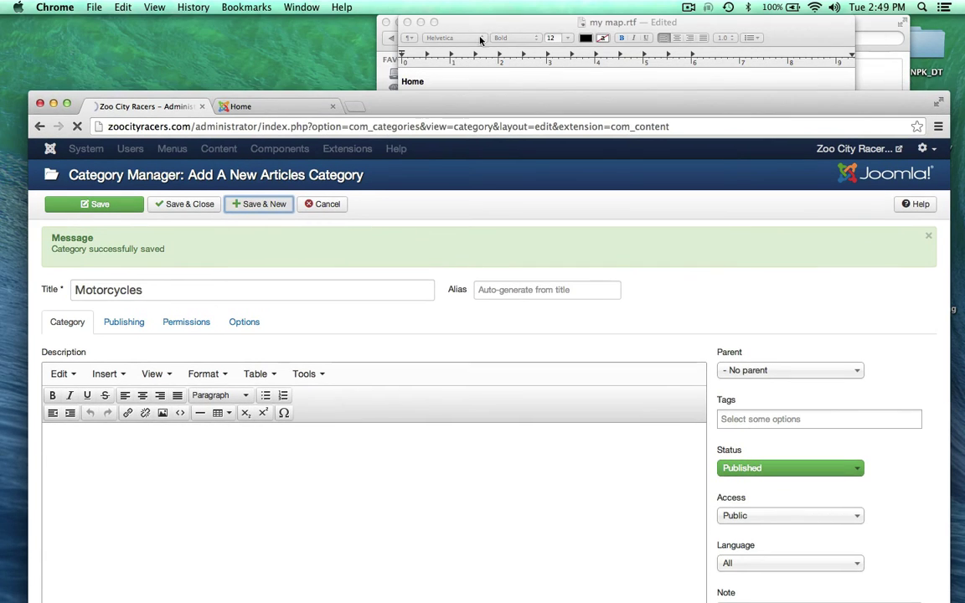
click(487, 27)
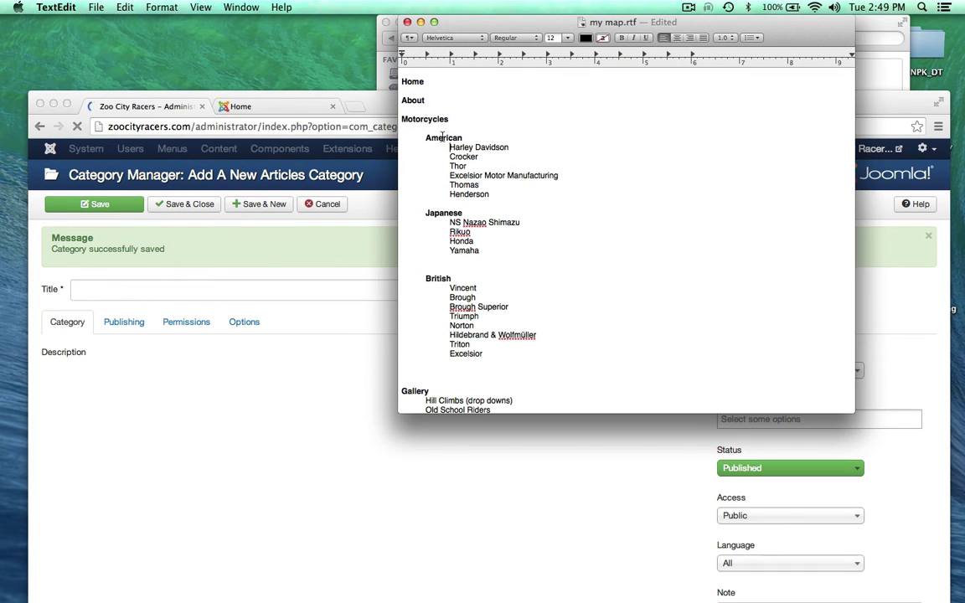
double_click(442, 137)
key(super+c)
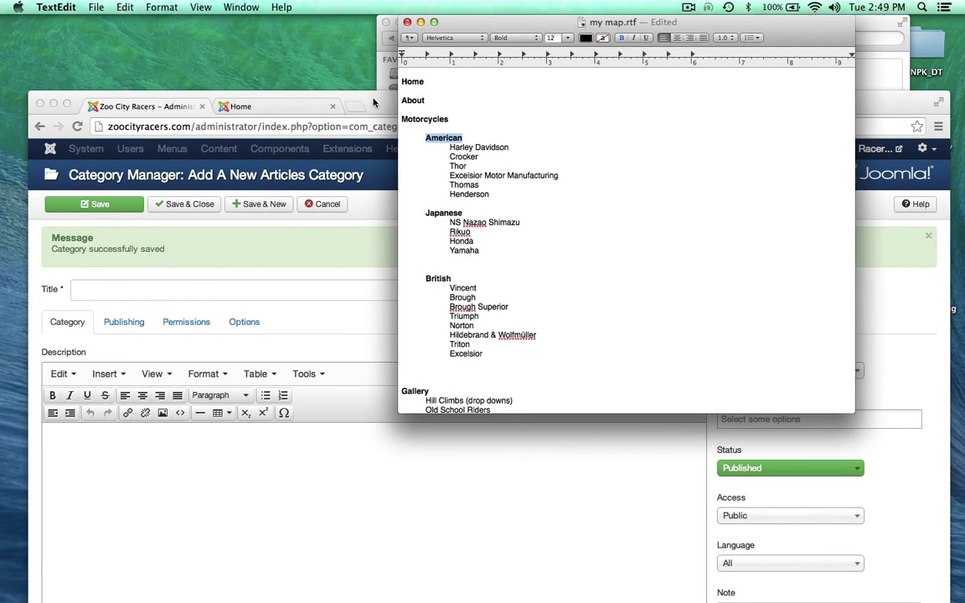
double_click(375, 101)
mouse_move(379, 30)
mouse_down()
mouse_move(385, 258)
mouse_move(395, 7)
mouse_up()
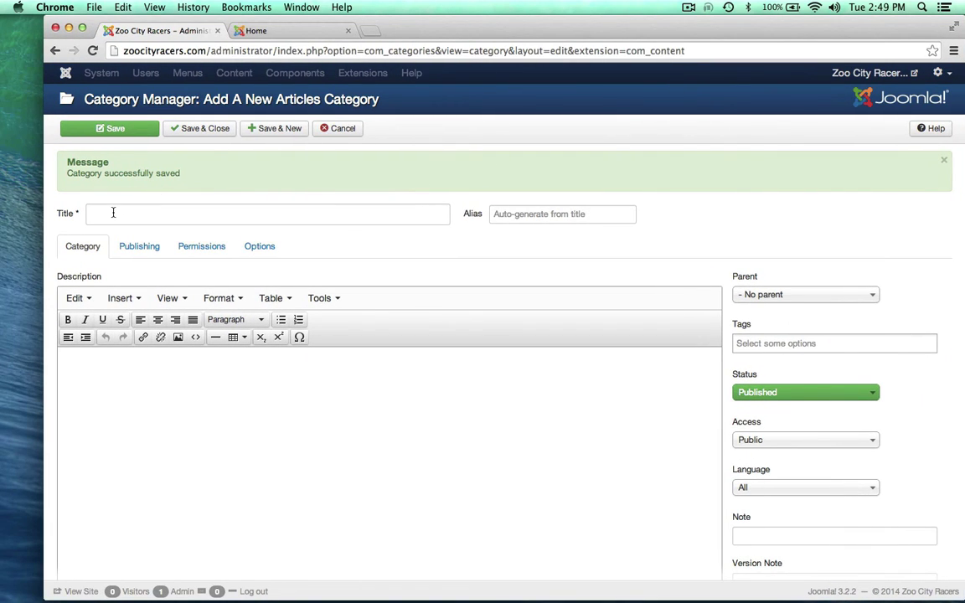
click(113, 213)
key(super+v)
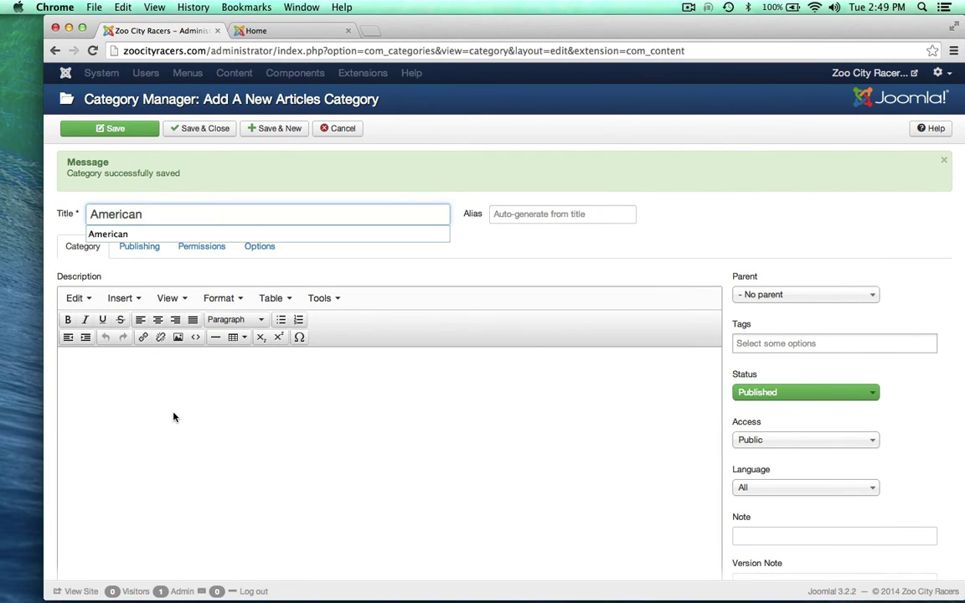
click(568, 252)
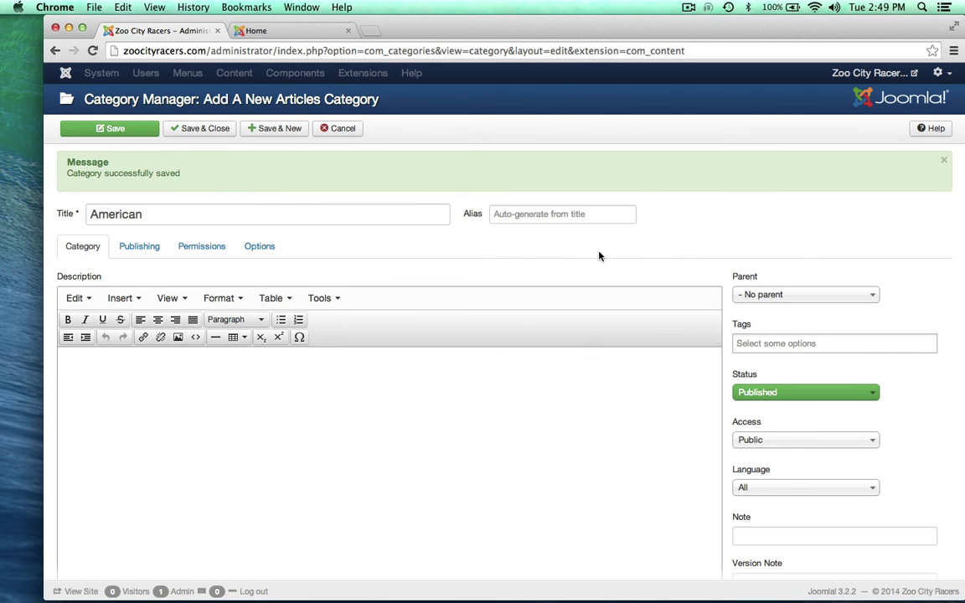
click(762, 297)
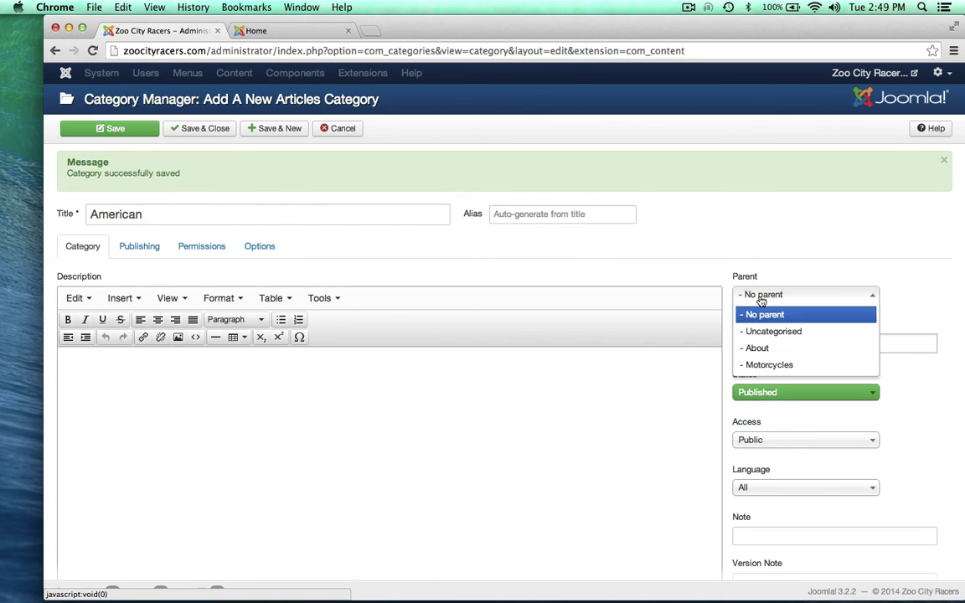
click(750, 366)
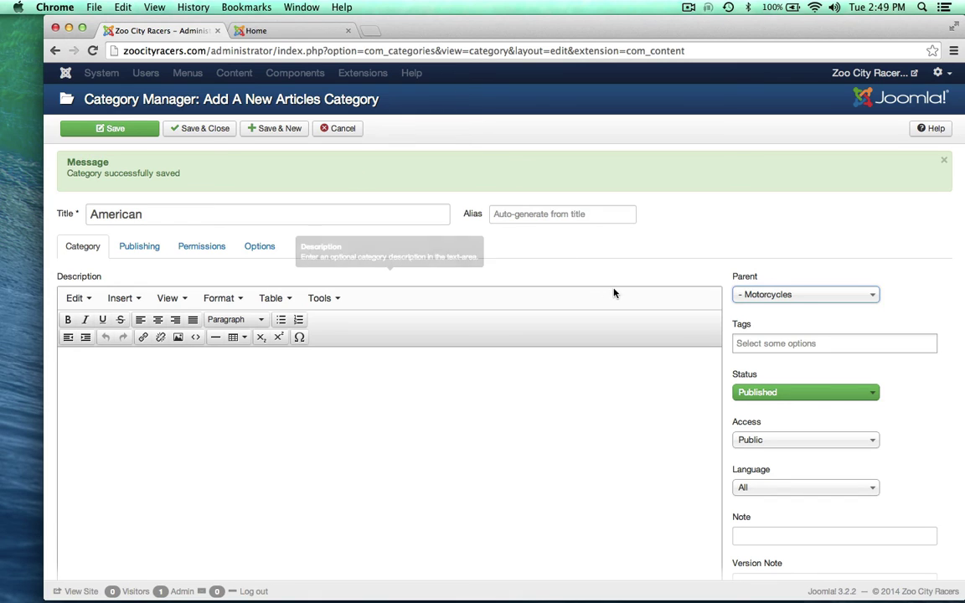
click(270, 132)
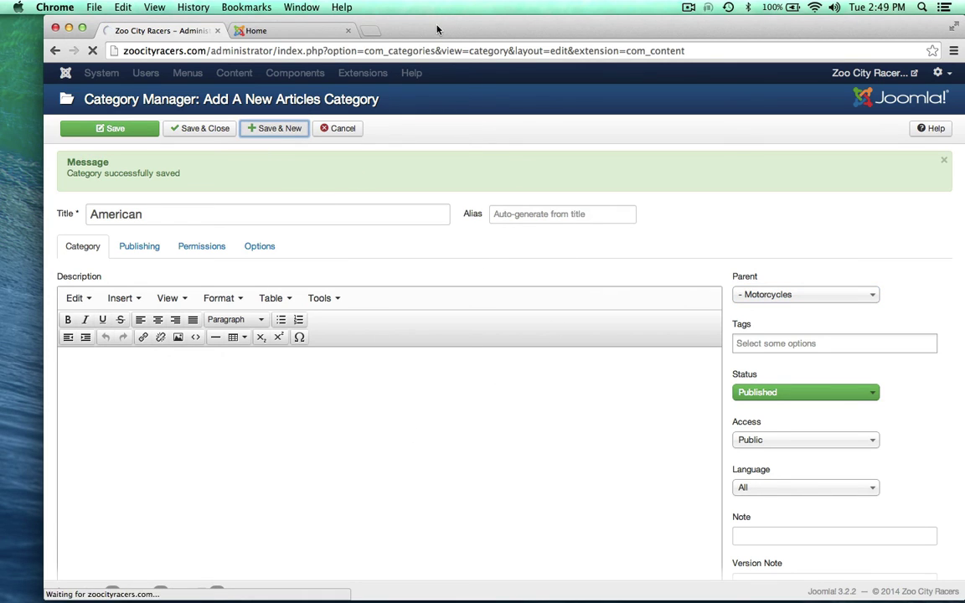
double_click(437, 29)
Add a Japanese category, copied from the site map, under parent Motorcycles and save it
click(505, 21)
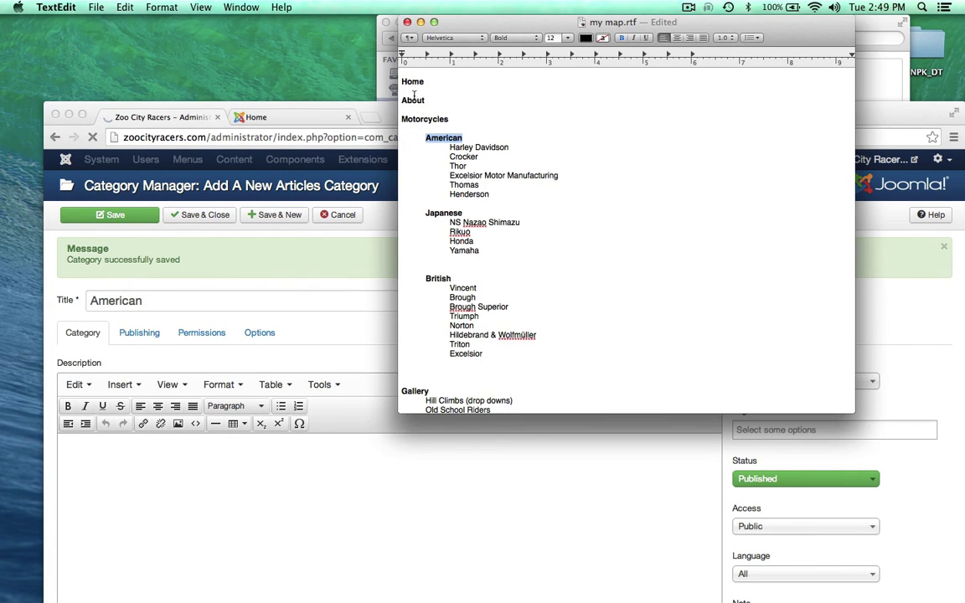
double_click(444, 213)
key(super+c)
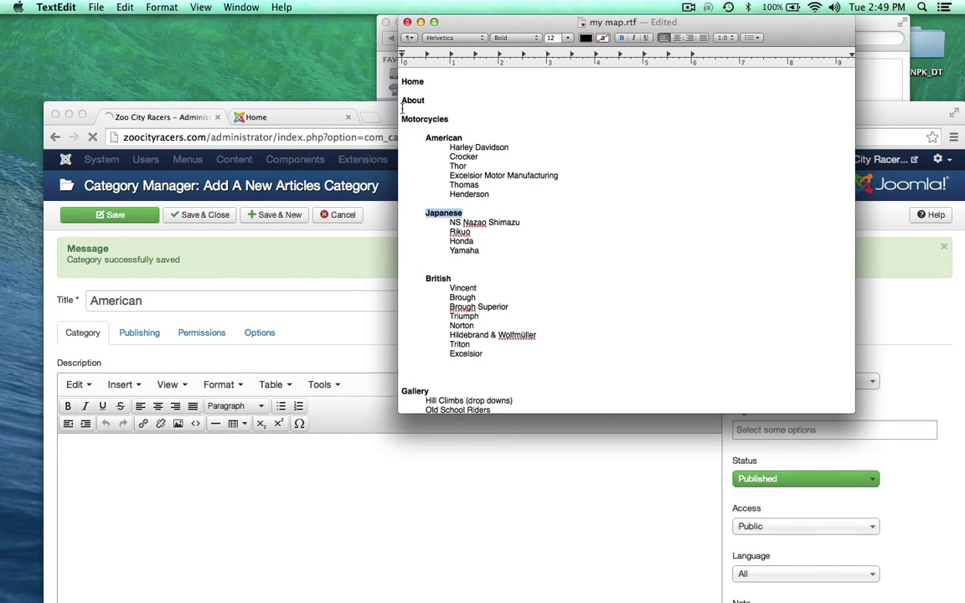
drag(388, 112, 380, 18)
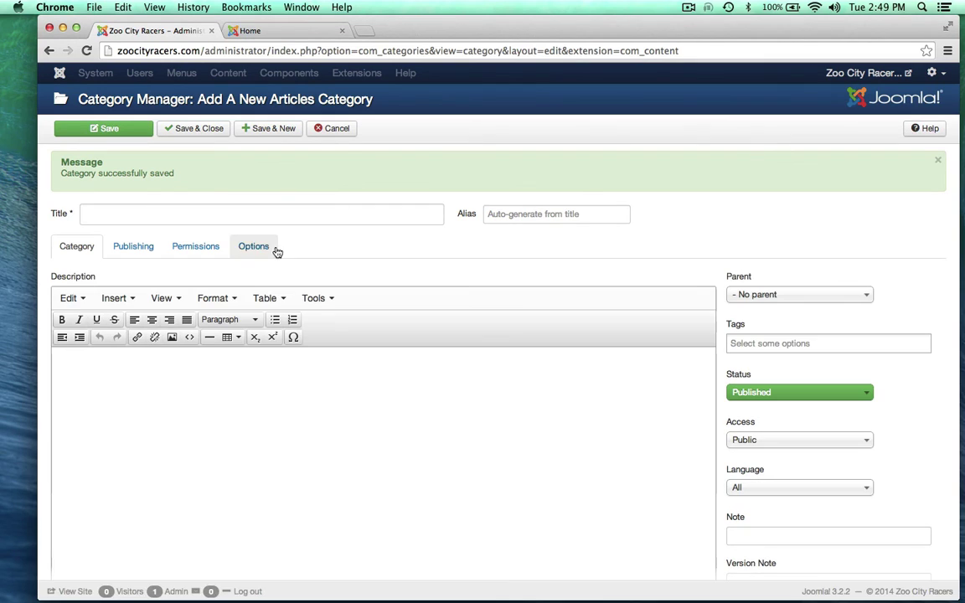
click(169, 217)
key(super+v)
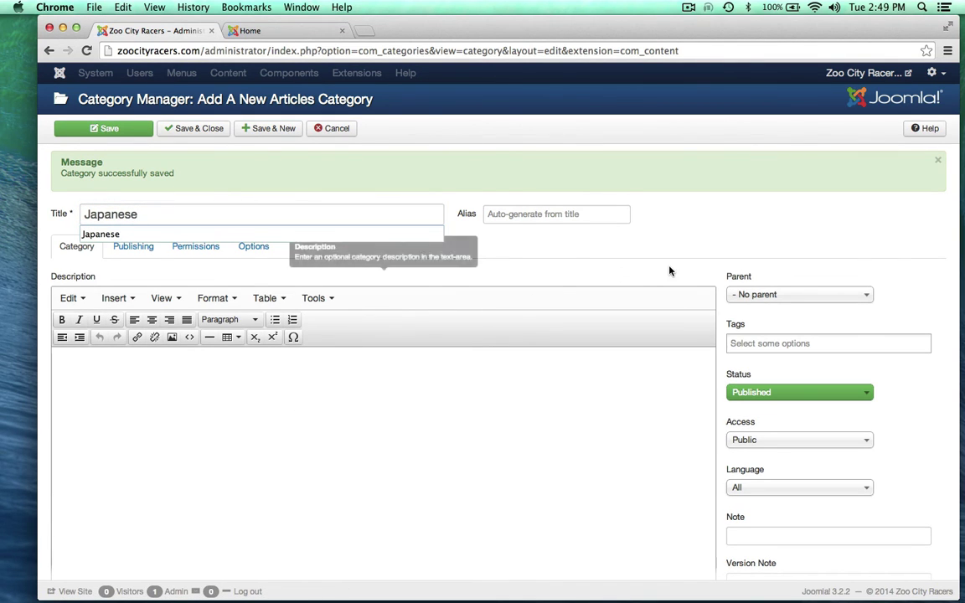
click(758, 295)
click(763, 364)
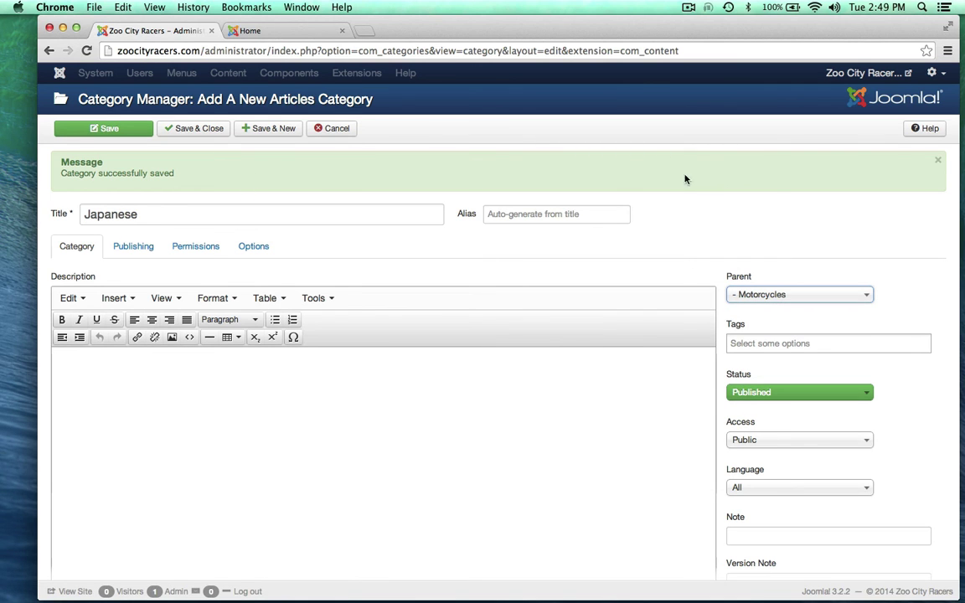
mouse_move(570, 32)
mouse_down()
mouse_move(567, 50)
mouse_move(558, 39)
mouse_up()
click(240, 139)
Add a British category under parent Motorcycles and save it
drag(503, 31, 501, 60)
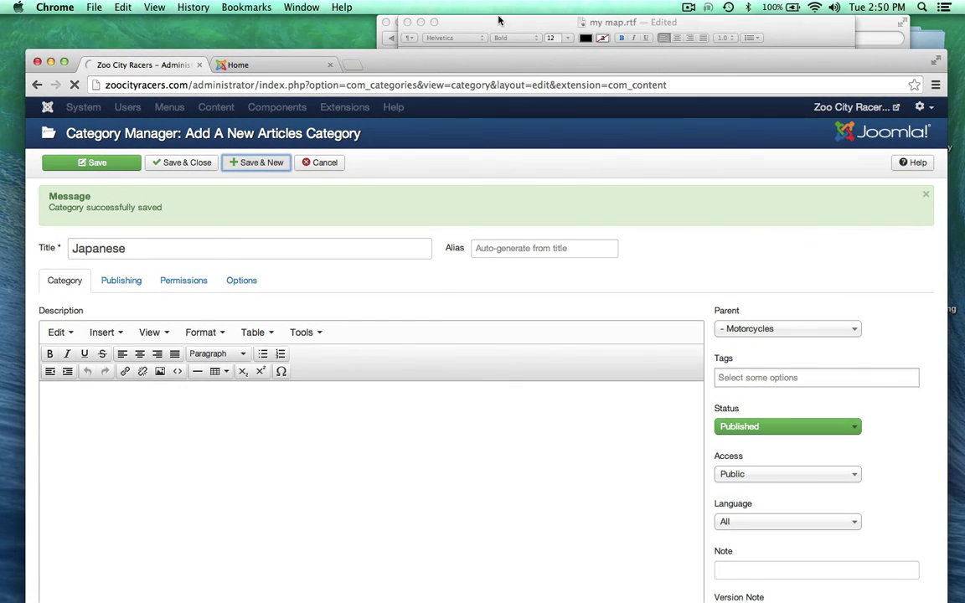
click(497, 26)
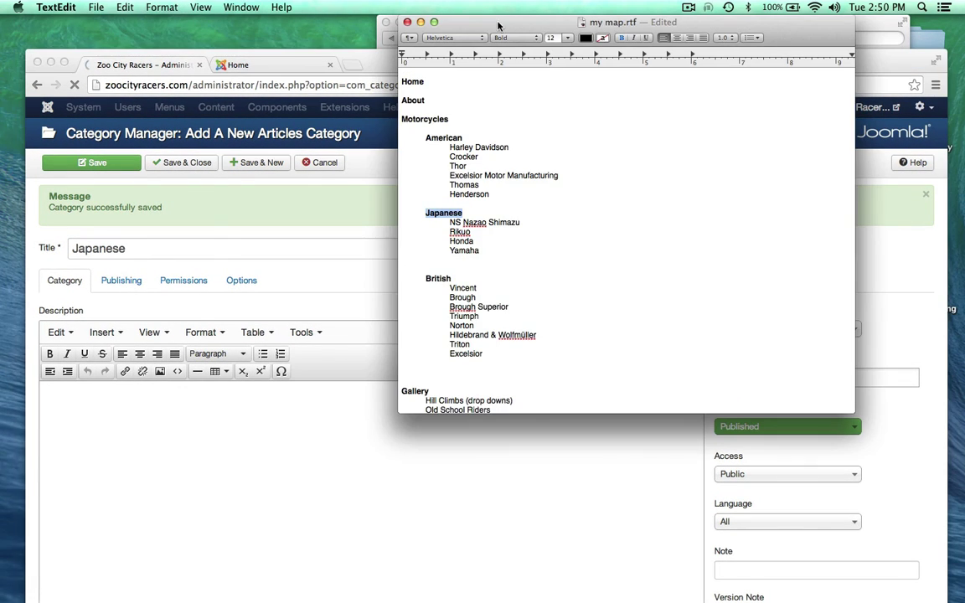
double_click(436, 279)
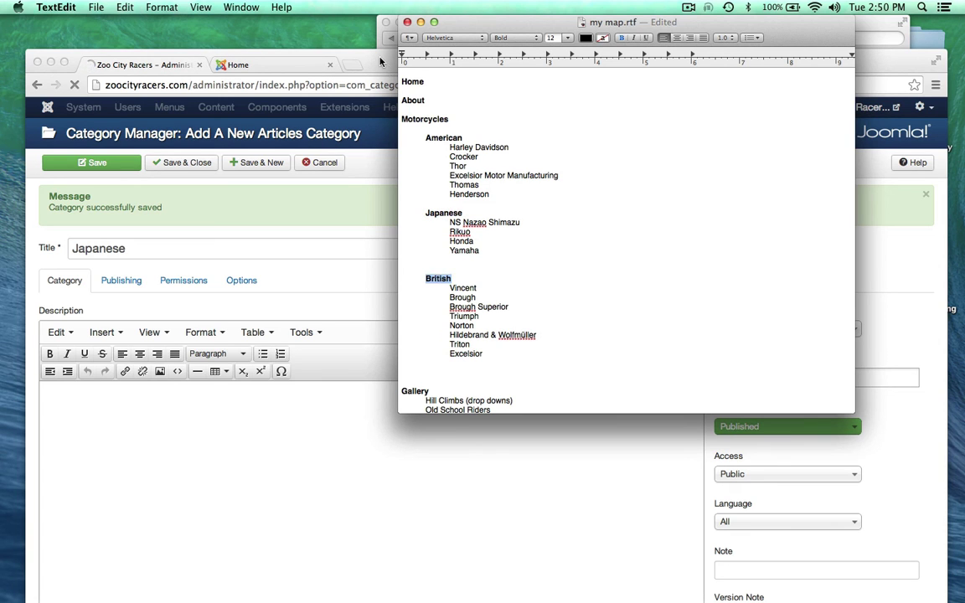
drag(380, 62, 380, 10)
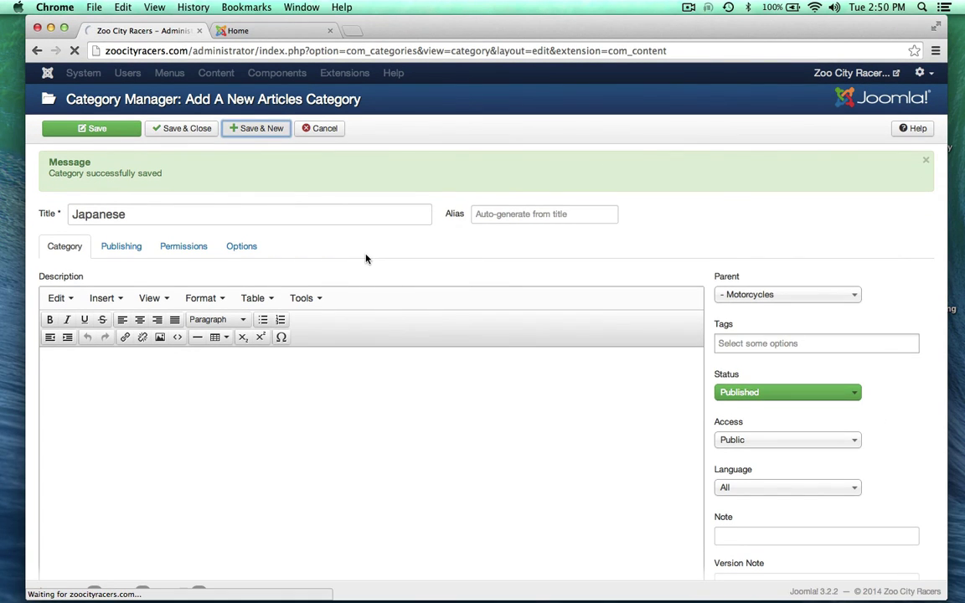
click(161, 206)
text(British)
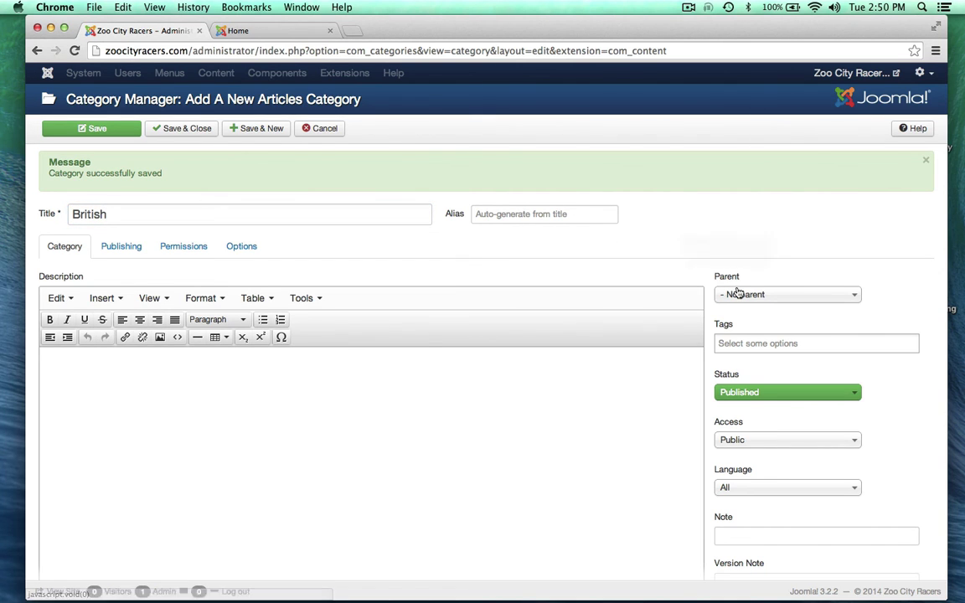
click(737, 294)
click(731, 368)
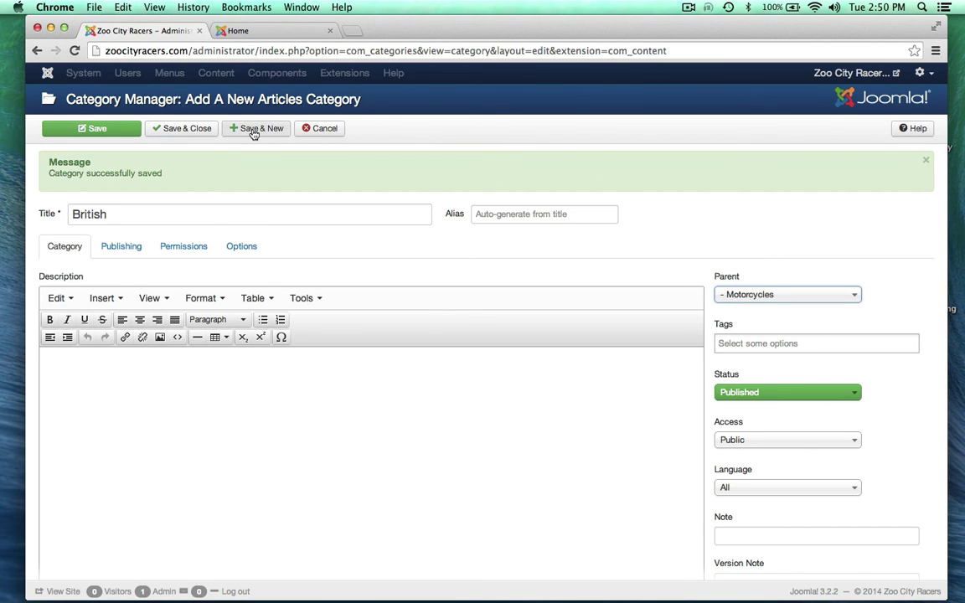
click(228, 119)
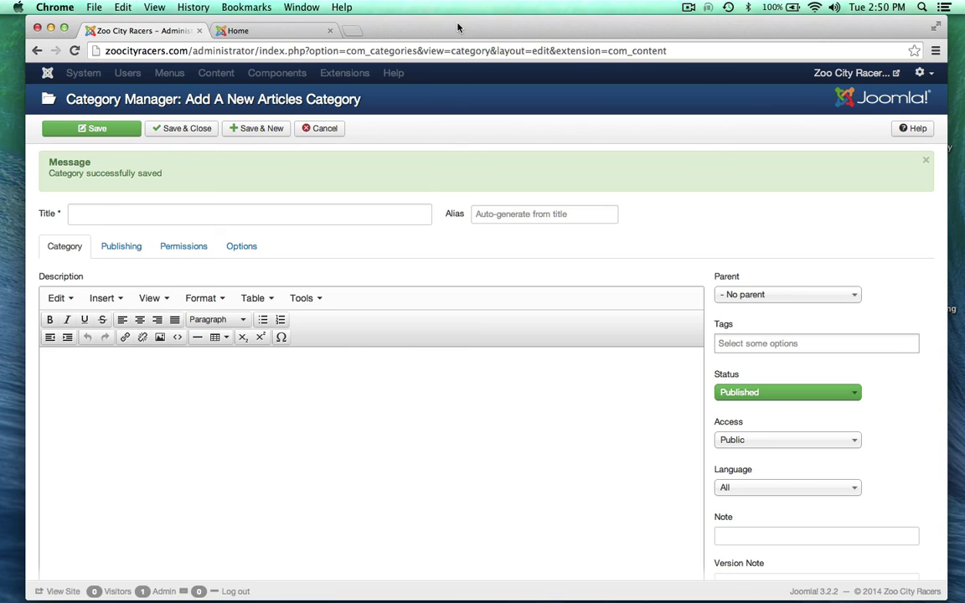
Create a top-level Gallery category and save it
click(155, 213)
text(GAllery)
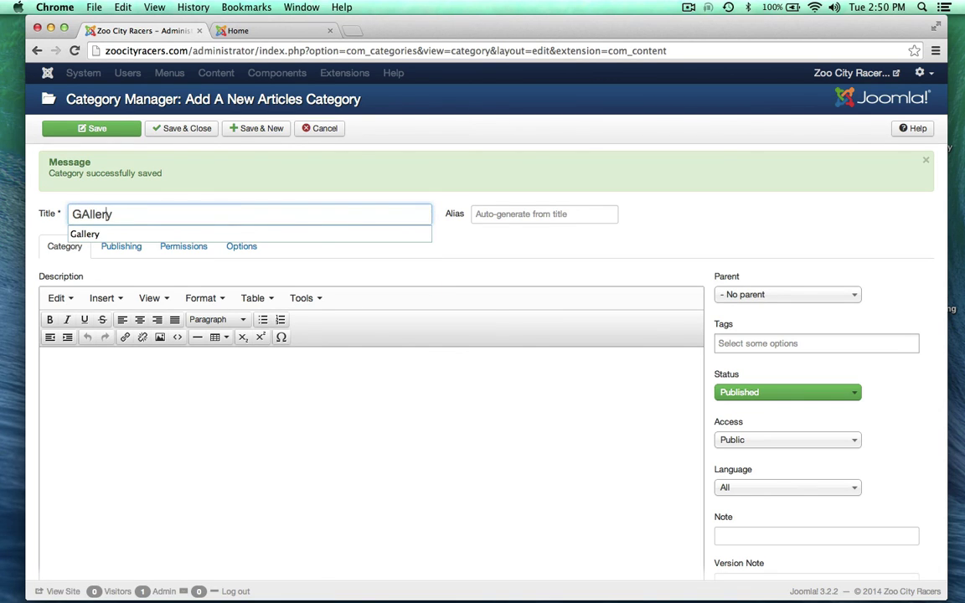
click(84, 233)
click(176, 424)
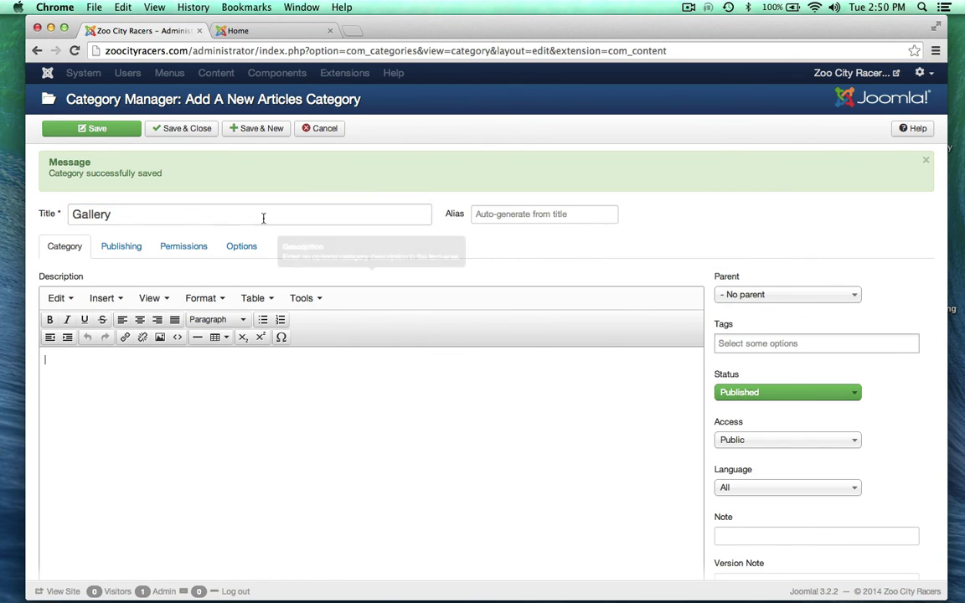
click(252, 128)
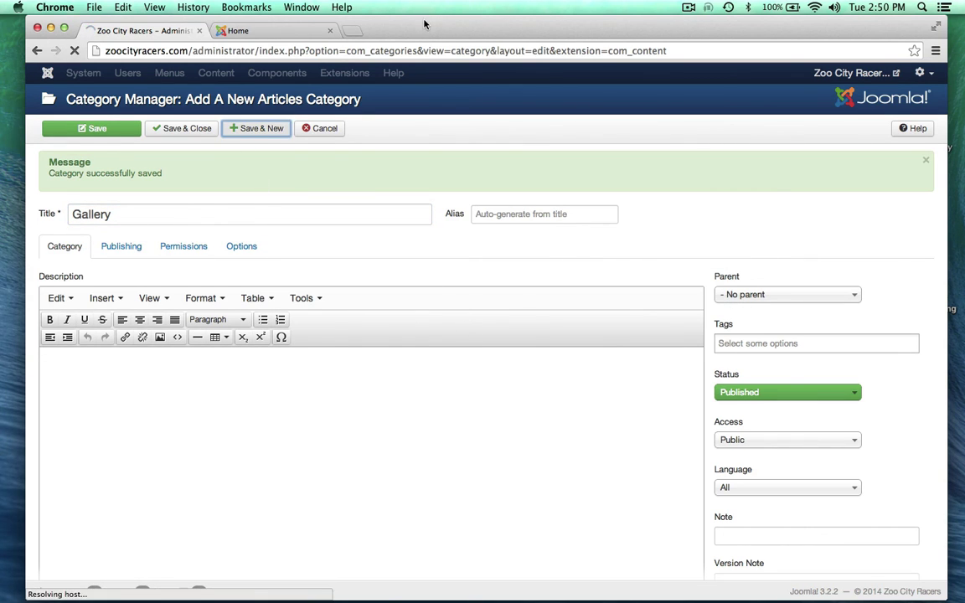
Copy 'News and Events' from the site outline into a new top-level category and save it
drag(424, 22, 423, 63)
click(484, 22)
scroll(444, 329, down, 2)
scroll(444, 329, down, 3)
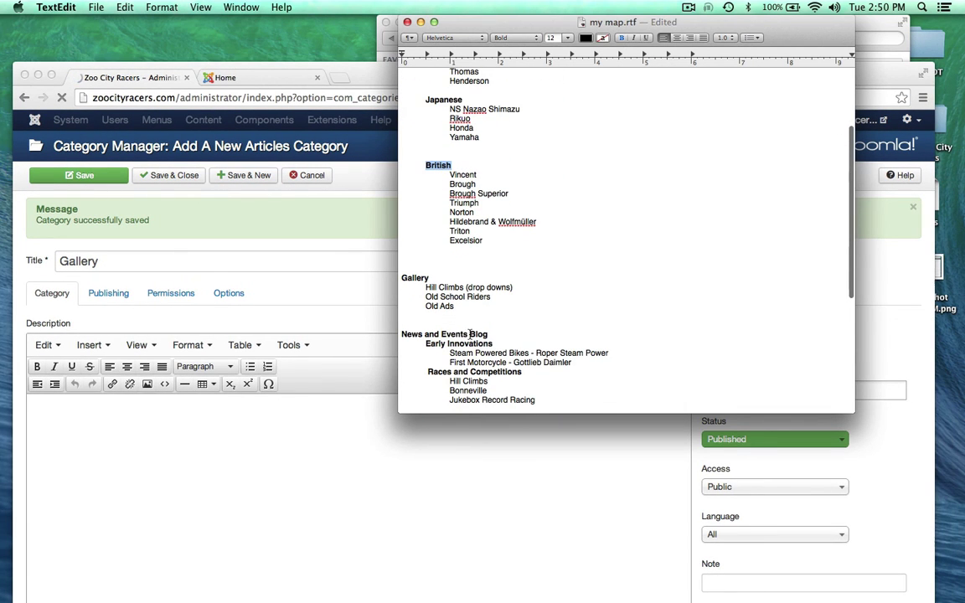
drag(469, 333, 401, 333)
key(super+c)
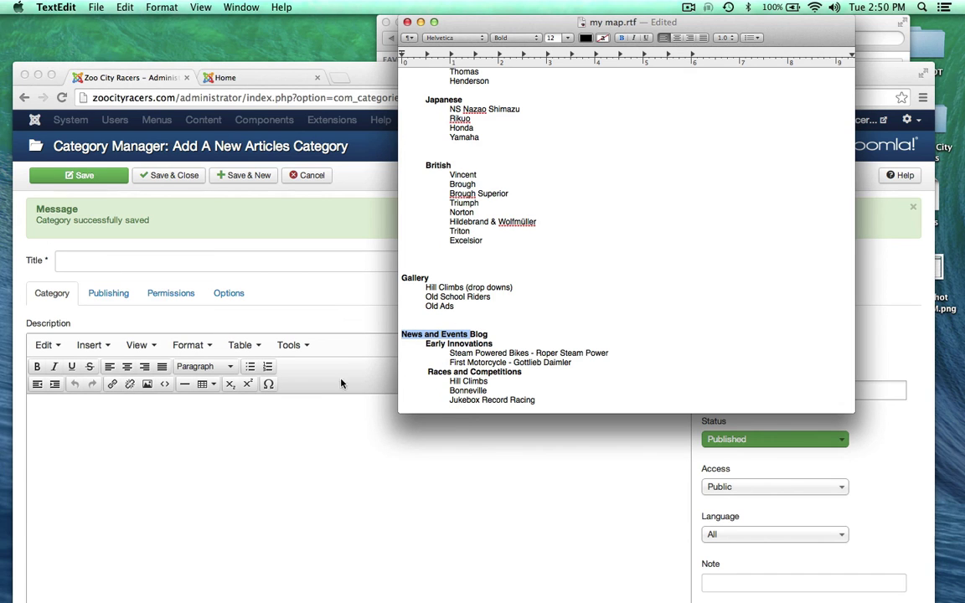
drag(364, 77, 382, 51)
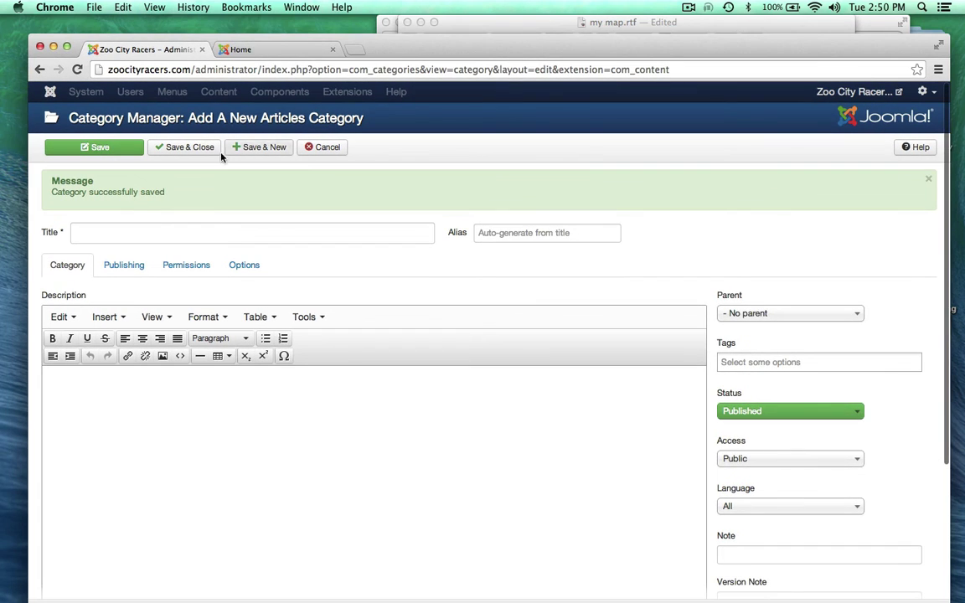
click(145, 230)
key(super+v)
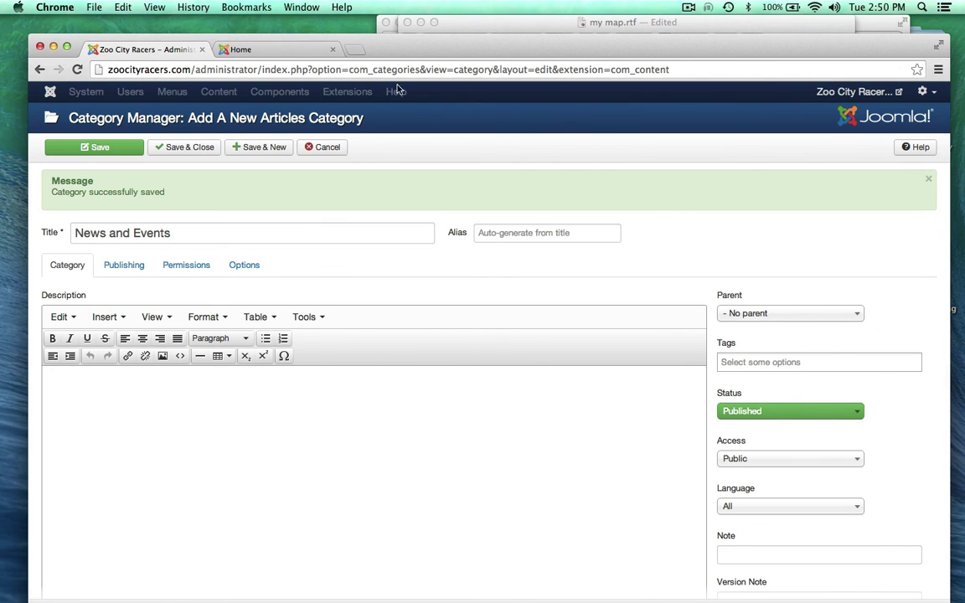
click(464, 24)
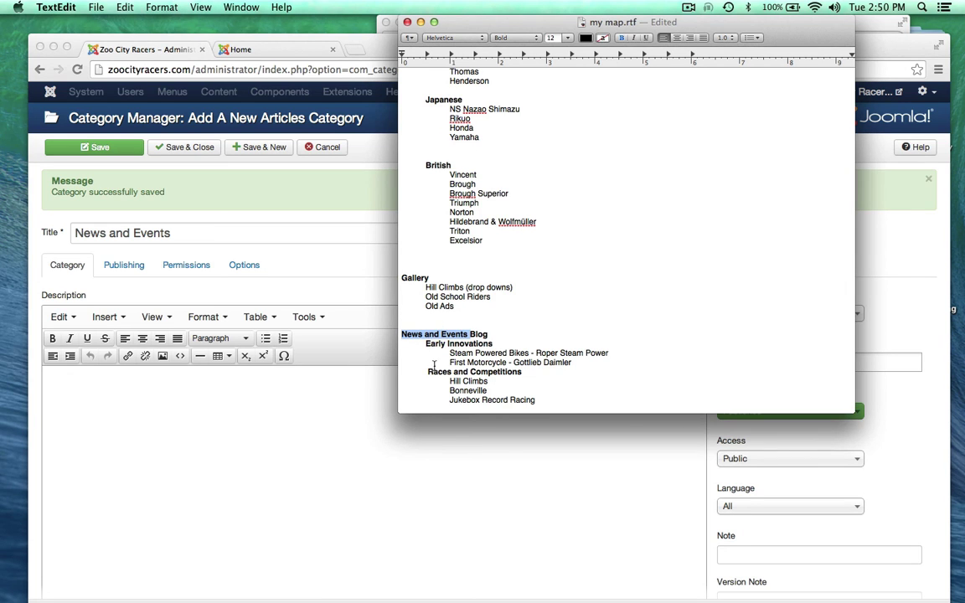
click(303, 180)
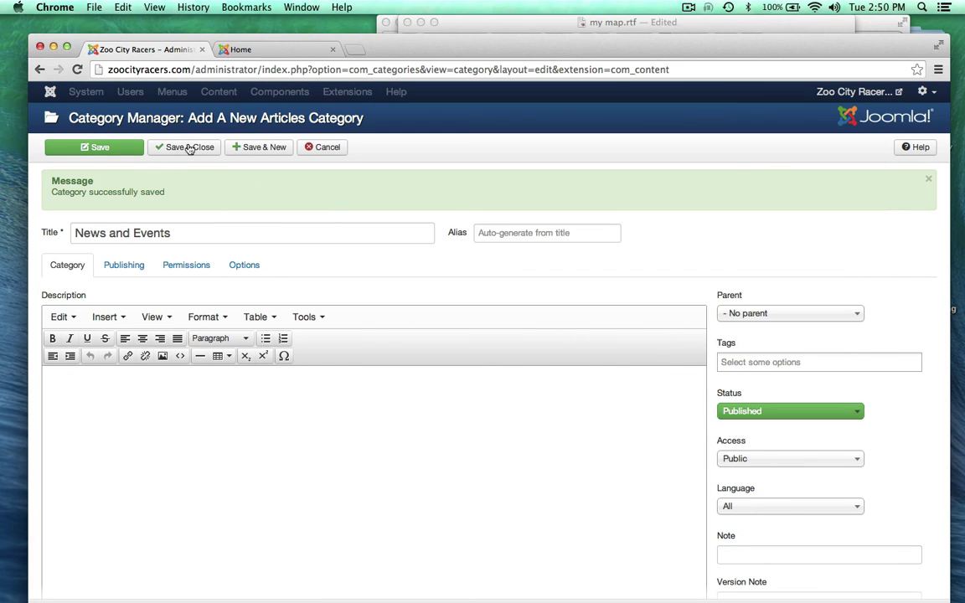
click(249, 149)
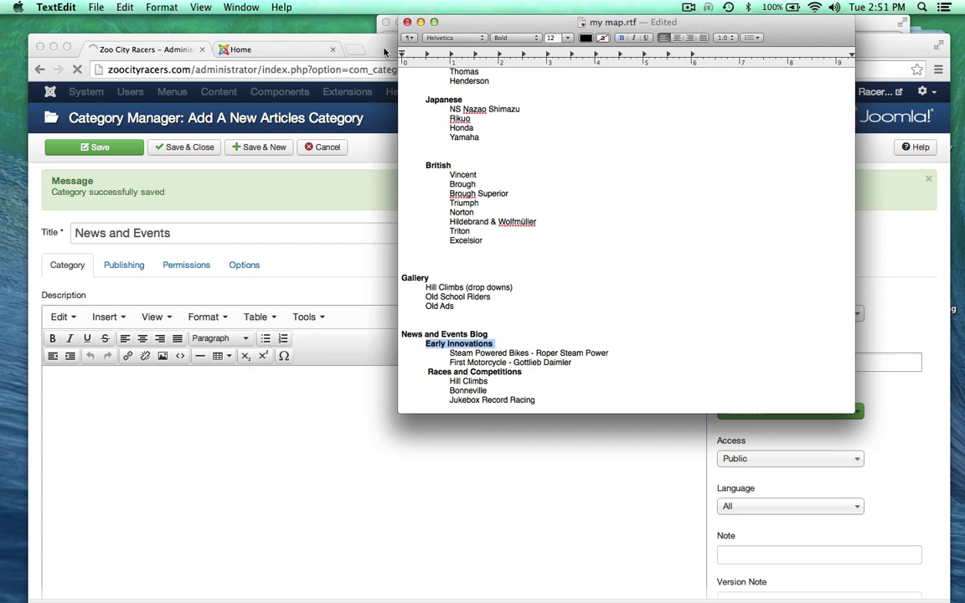
Create the Early Innovations category under News and Events, then Save & New
drag(385, 52, 382, 33)
click(196, 211)
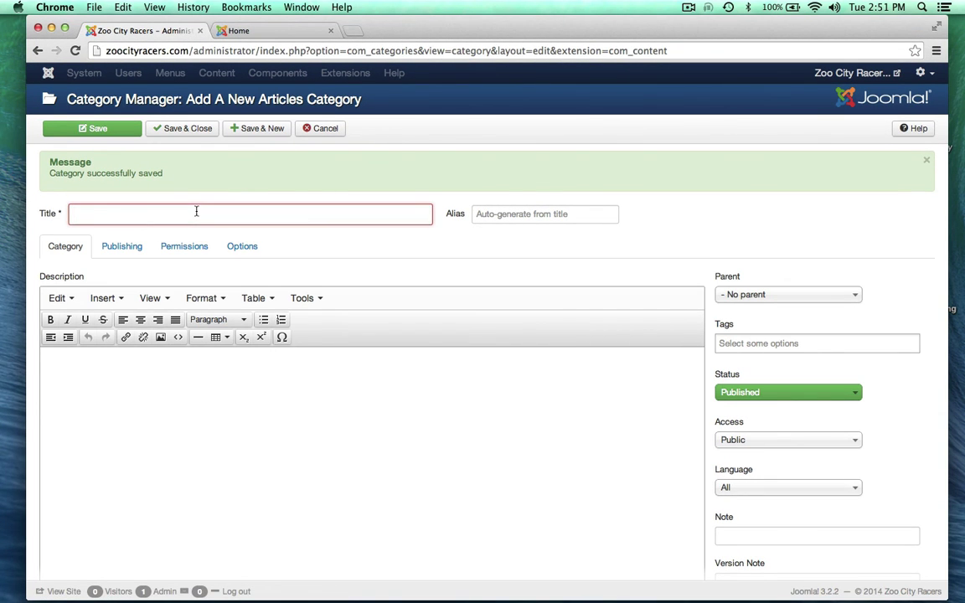
text(Early Innovations)
click(307, 452)
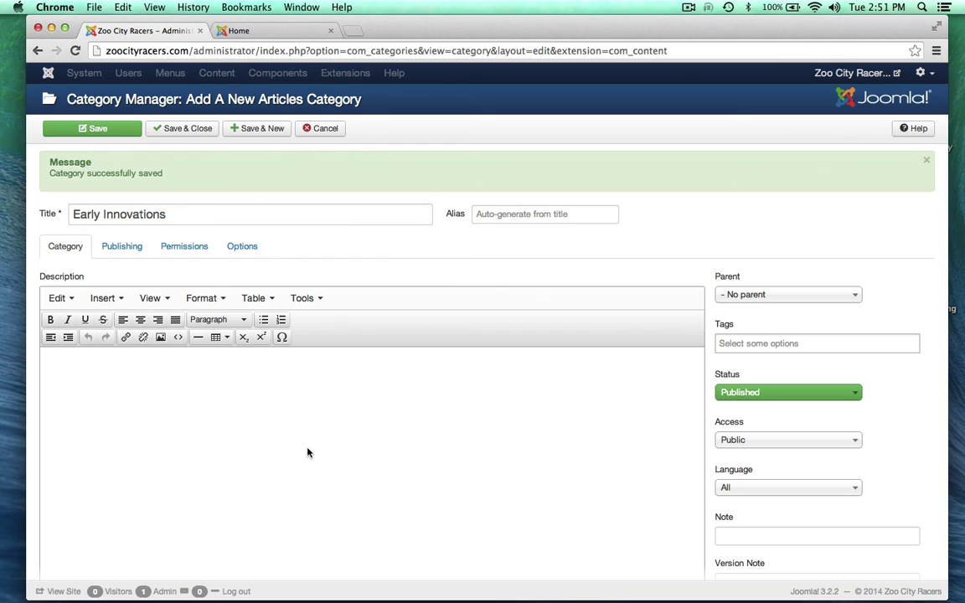
click(727, 294)
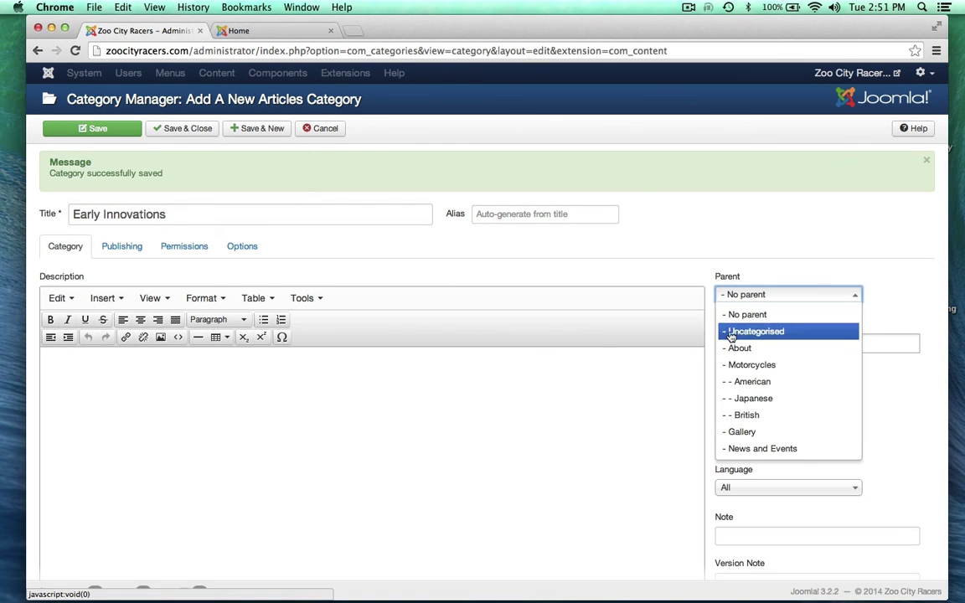
click(744, 448)
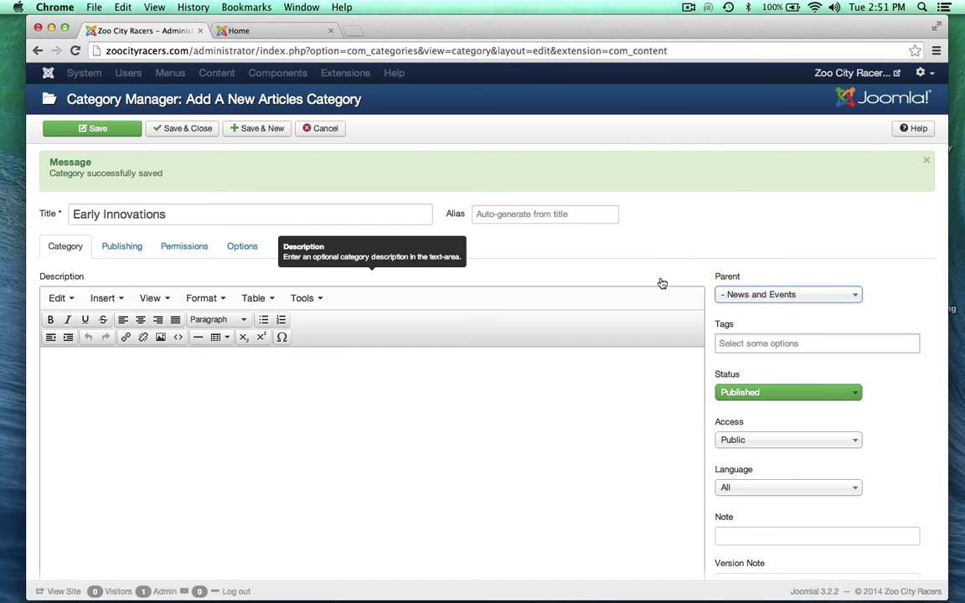
click(267, 130)
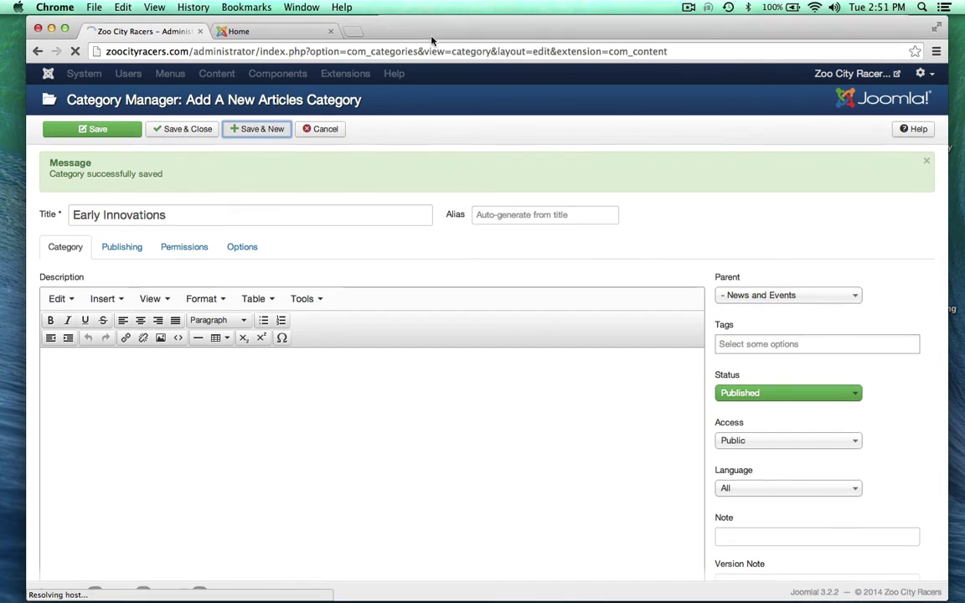
Look up Races and Competitions in the outline notes as the next category
drag(430, 31, 431, 99)
click(476, 25)
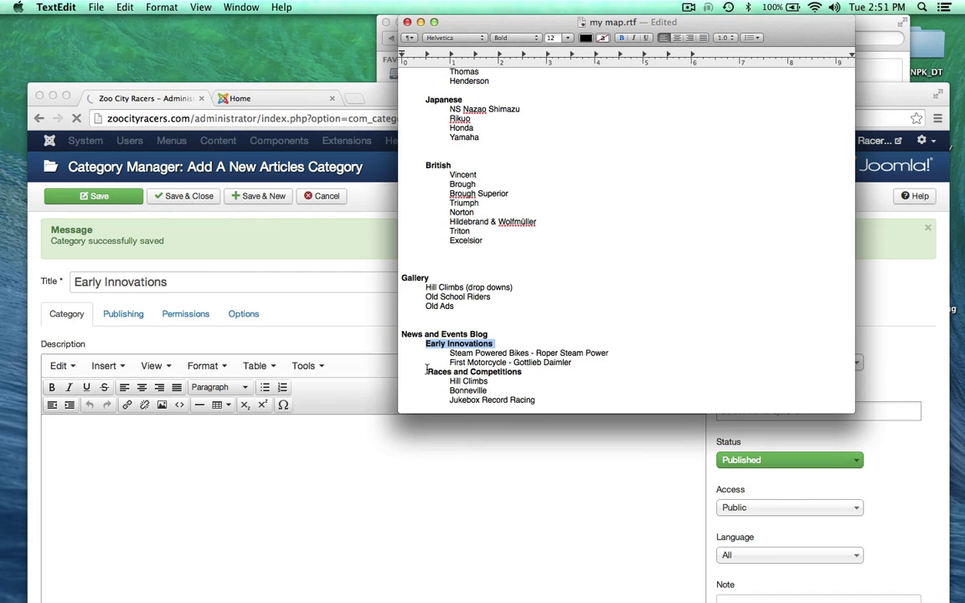
drag(427, 371, 498, 374)
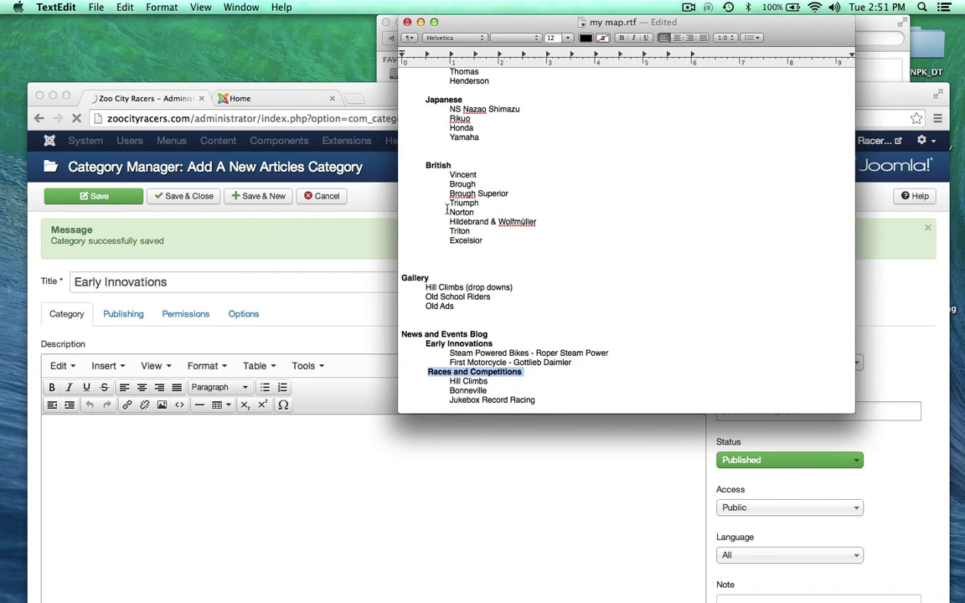
drag(374, 99, 374, 7)
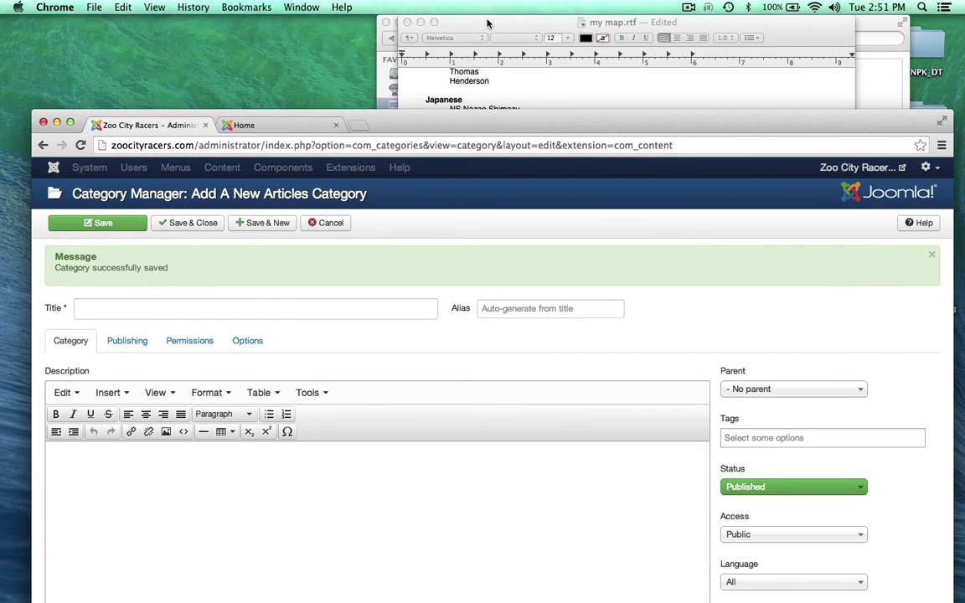
click(486, 22)
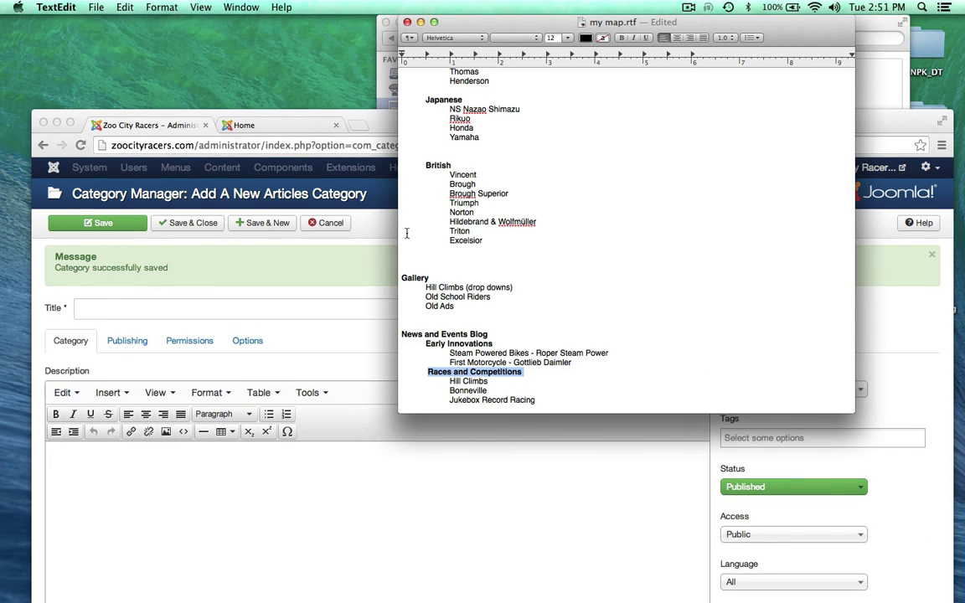
drag(376, 126, 351, 40)
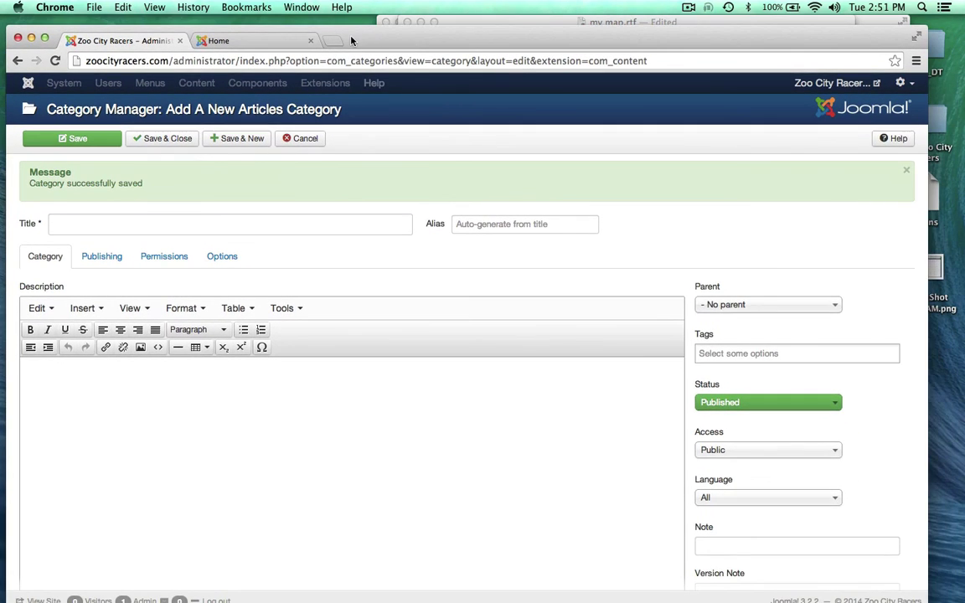
Create the Races and Competitions category under News and Events, then Save & Close
click(104, 225)
text(Races and Competitions)
click(303, 475)
click(717, 304)
scroll(735, 431, down, 1)
scroll(736, 432, down, 1)
click(724, 388)
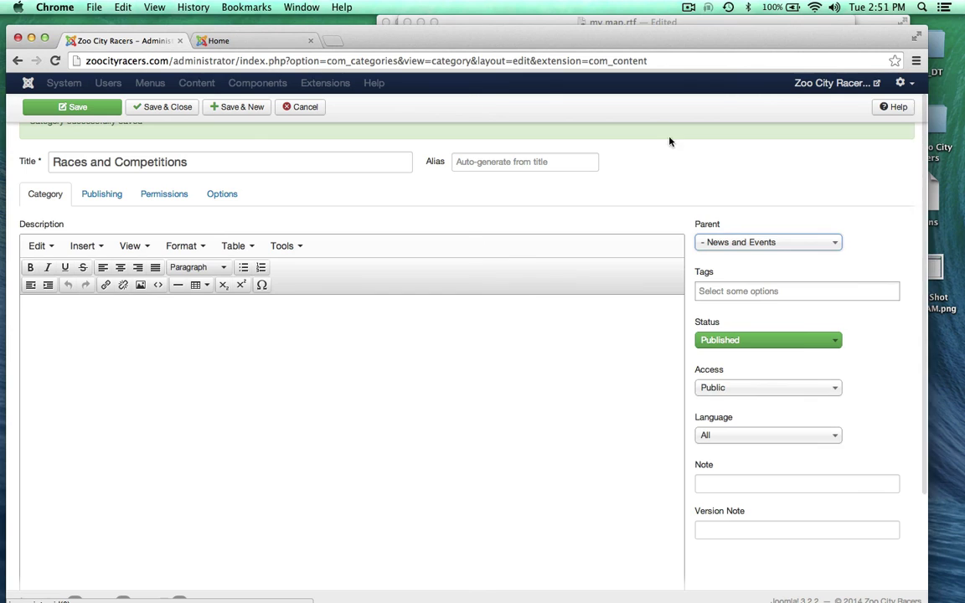
scroll(653, 142, up, 2)
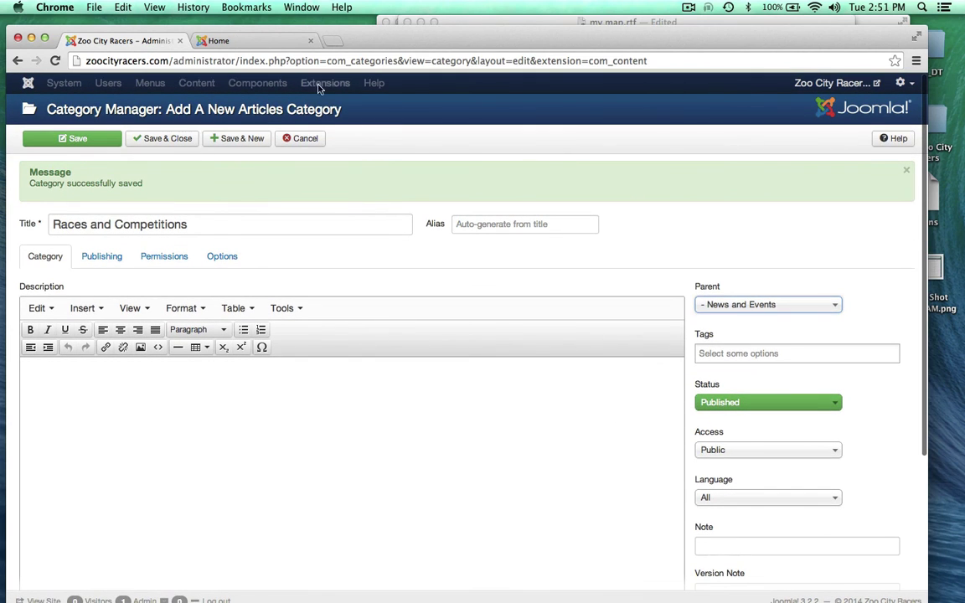
click(160, 138)
Return to the outline notes and scroll down to the remaining items
drag(416, 37, 419, 68)
click(418, 22)
scroll(495, 228, down, 3)
scroll(495, 228, down, 1)
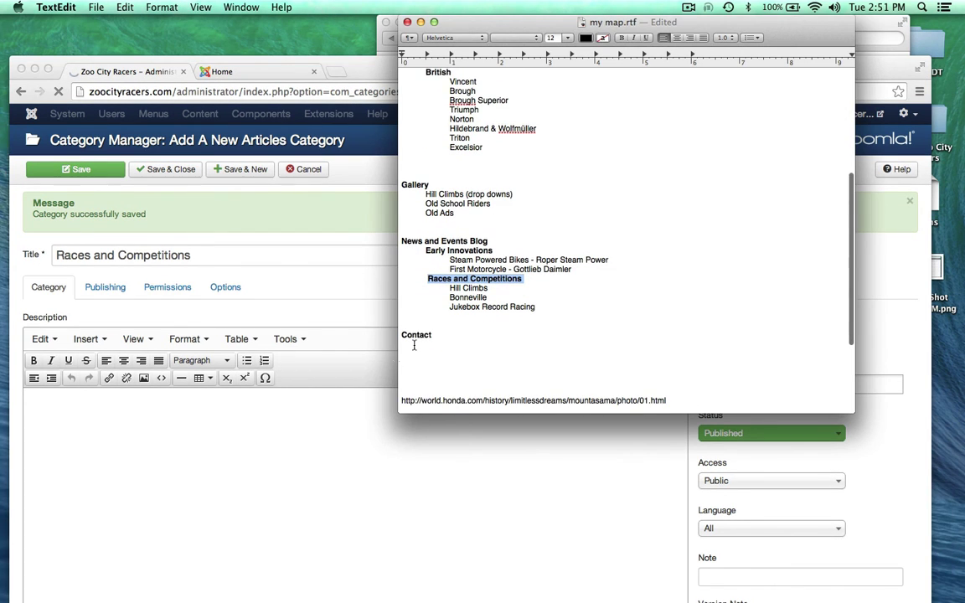